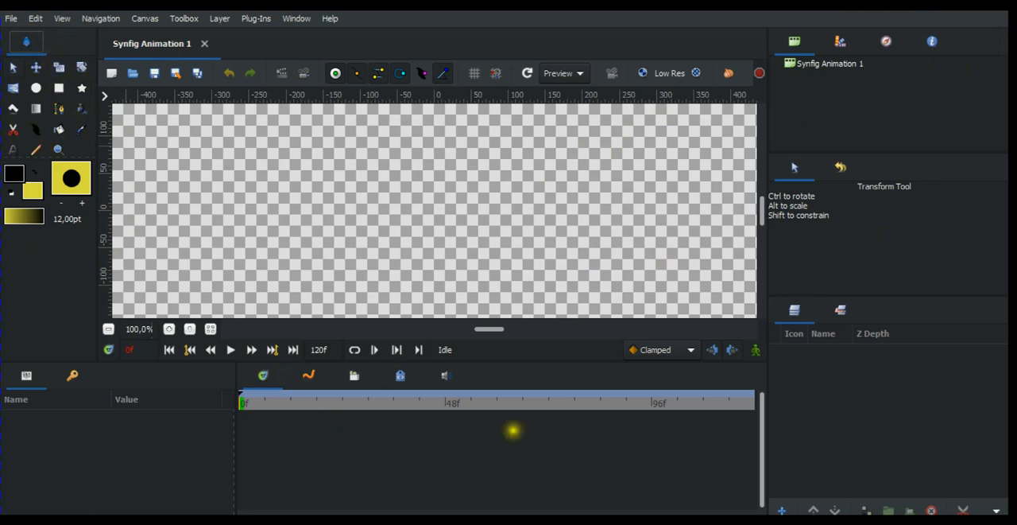
pyautogui.click(572, 435)
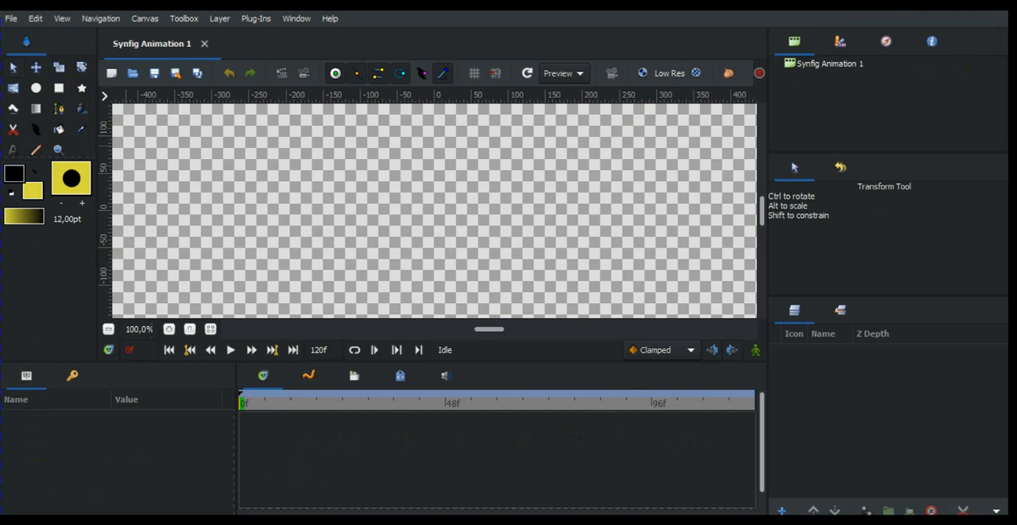
pyautogui.click(72, 375)
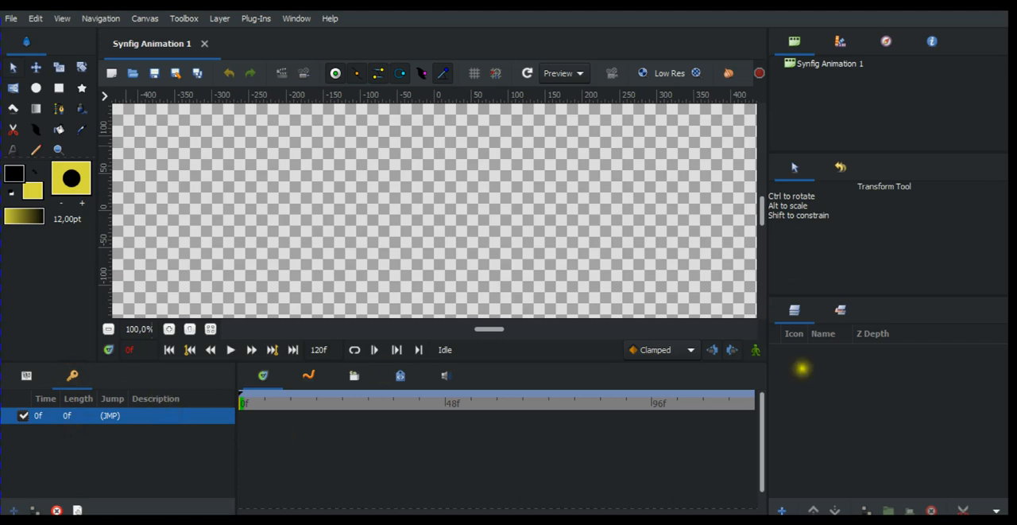
pyautogui.click(800, 384)
pyautogui.click(913, 361)
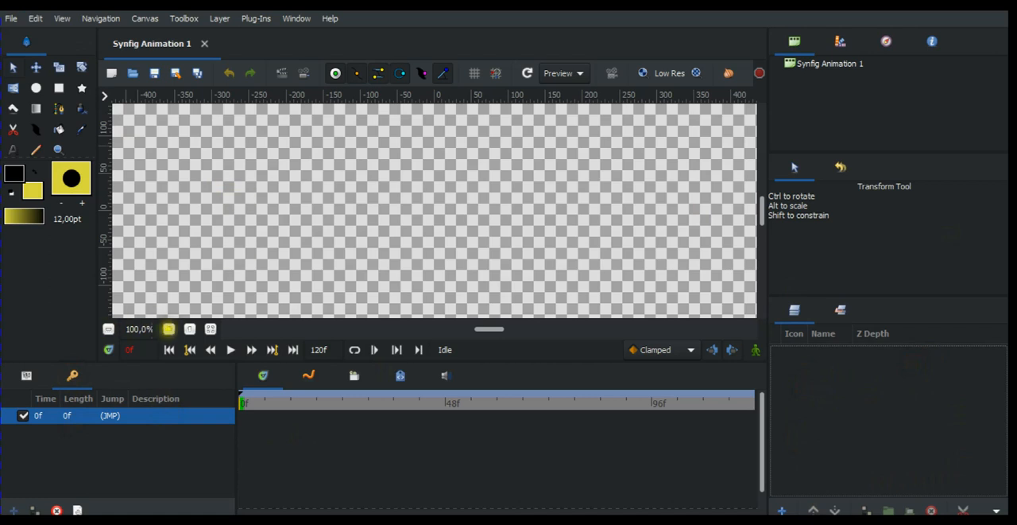
# Examine the canvas extents at different zoom levels.
pyautogui.click(169, 328)
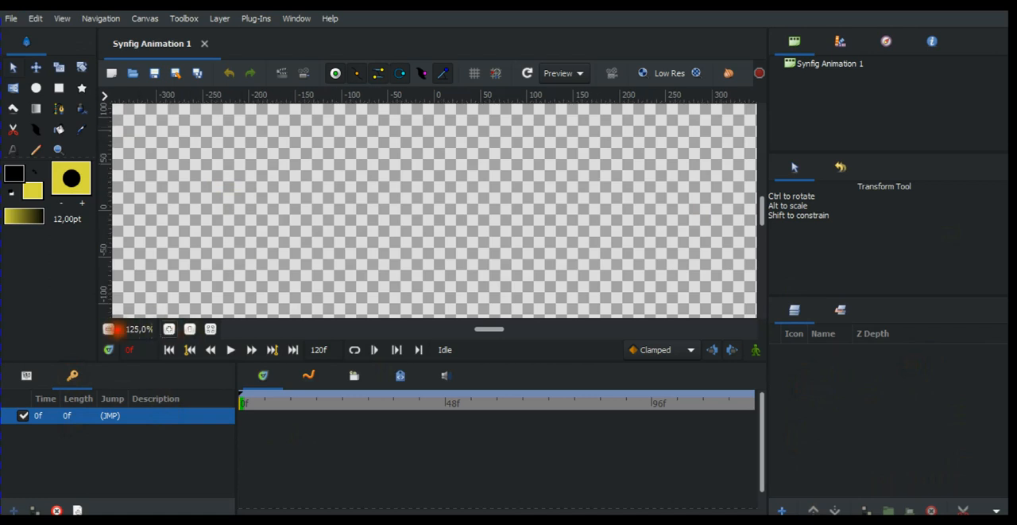
pyautogui.click(108, 328)
pyautogui.click(109, 328)
pyautogui.click(109, 329)
pyautogui.click(109, 329)
pyautogui.click(109, 328)
pyautogui.click(109, 329)
pyautogui.click(109, 328)
pyautogui.click(109, 328)
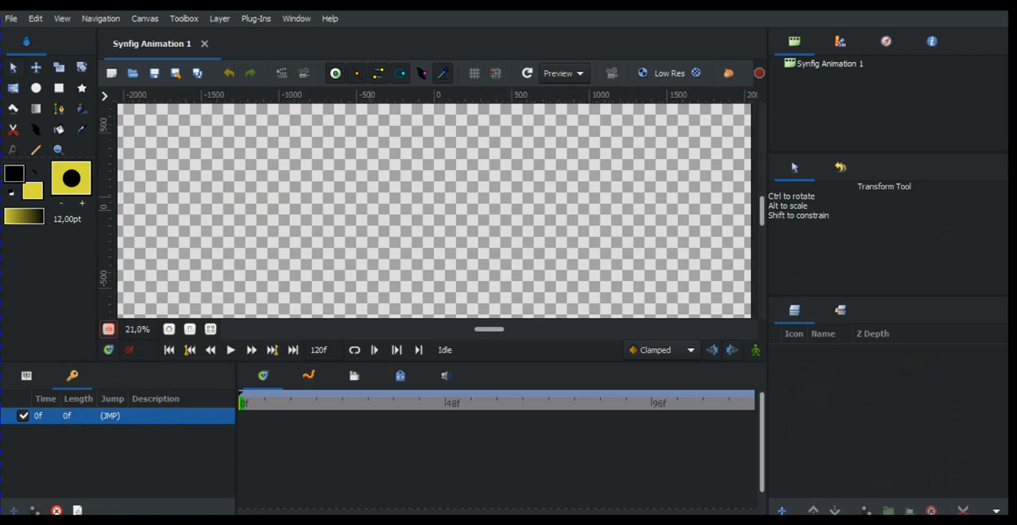
pyautogui.click(109, 328)
pyautogui.click(109, 328)
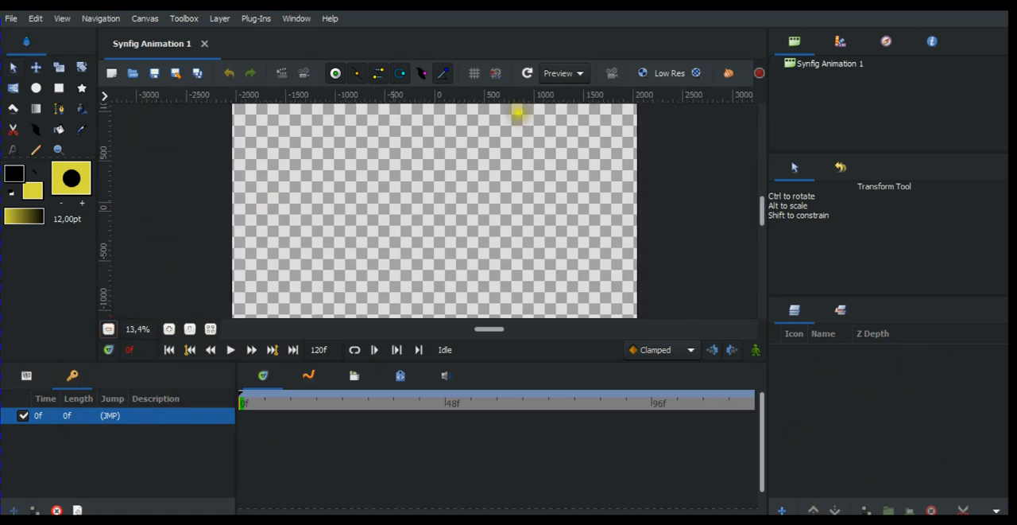
pyautogui.click(109, 328)
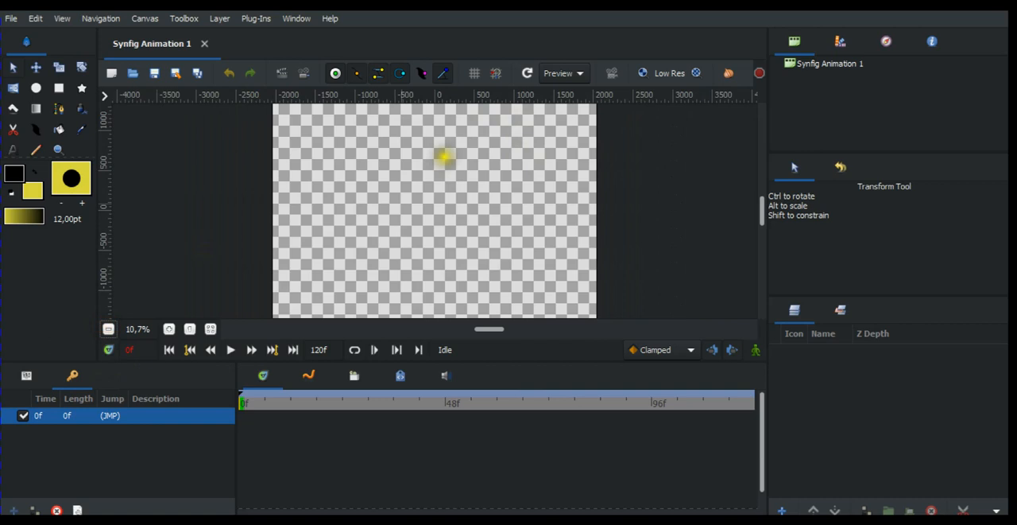
pyautogui.click(168, 329)
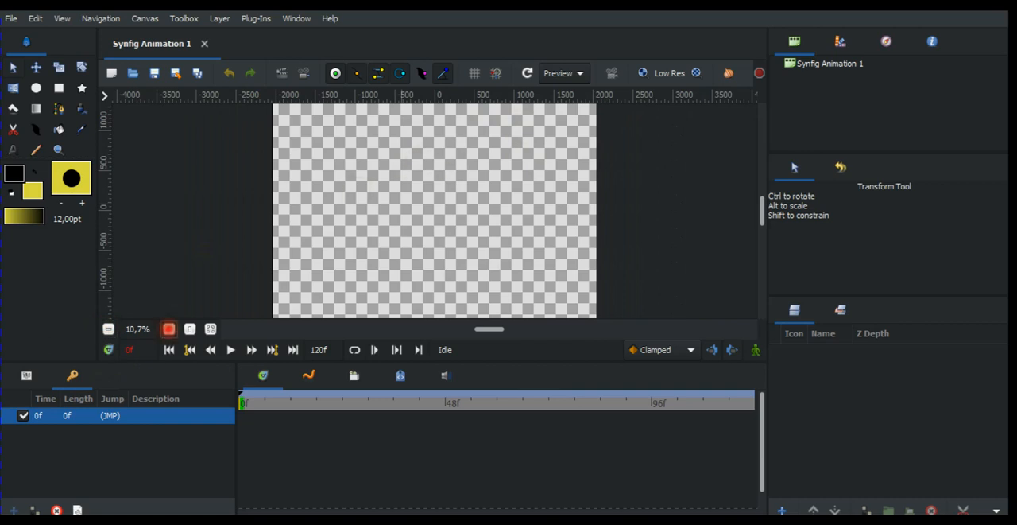
pyautogui.click(168, 328)
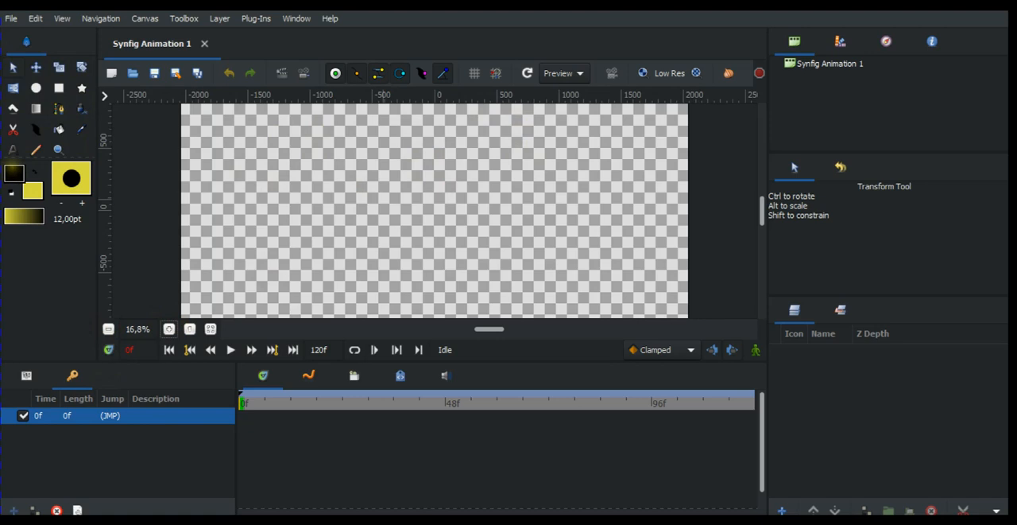
# Examine the fill colour's settings without changing them.
pyautogui.click(32, 190)
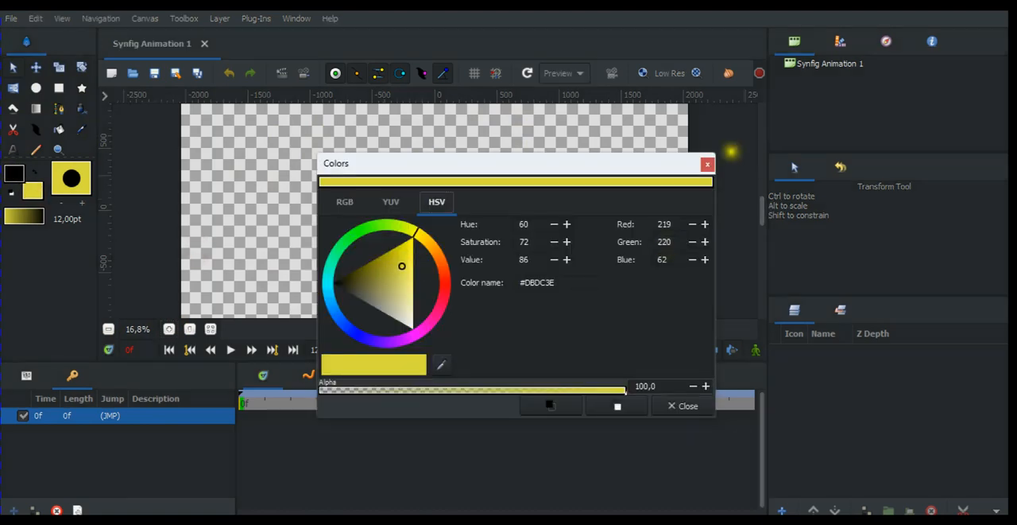
pyautogui.click(709, 165)
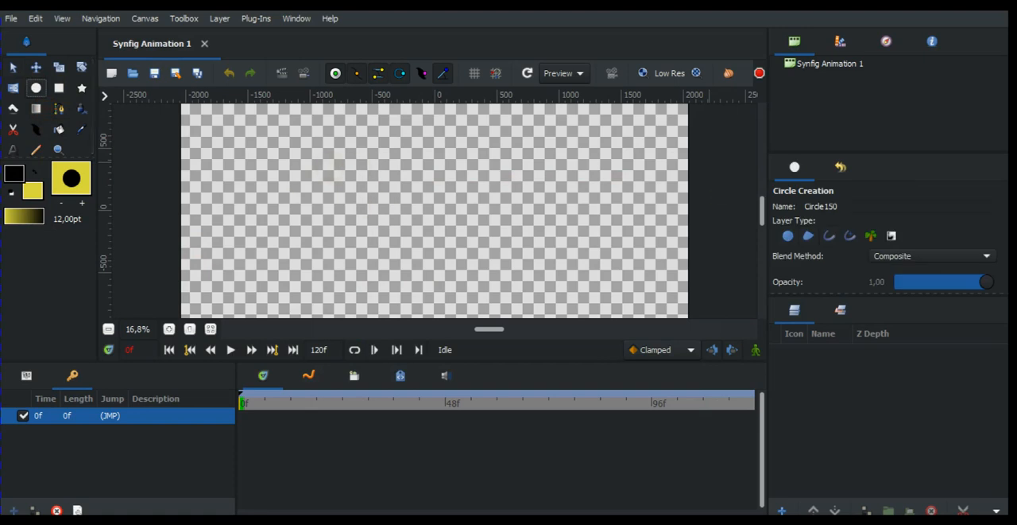
# Draw a yellow circle with a black outline in the canvas's upper middle, creating circle, region and outline layers.
pyautogui.click(809, 235)
pyautogui.click(809, 235)
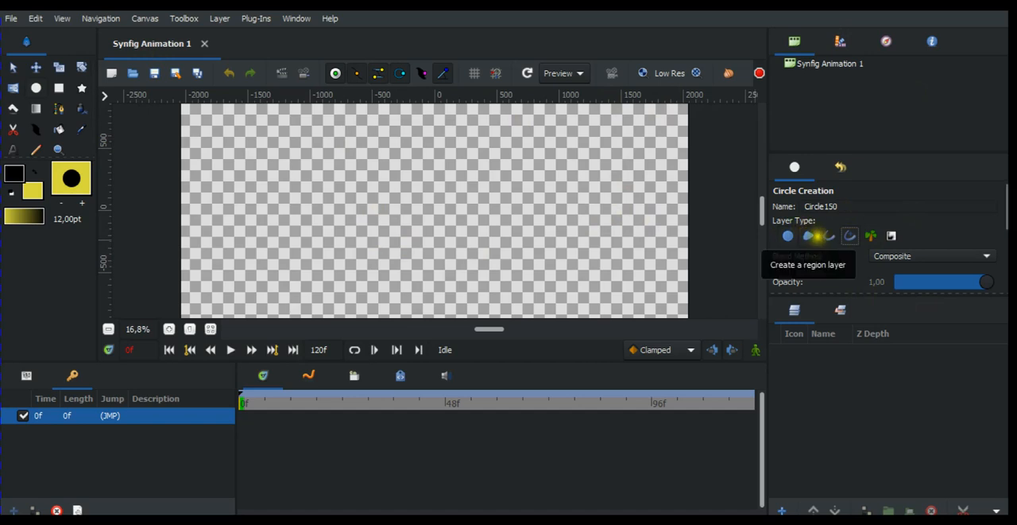
pyautogui.click(809, 236)
pyautogui.click(809, 235)
pyautogui.click(809, 235)
pyautogui.click(831, 234)
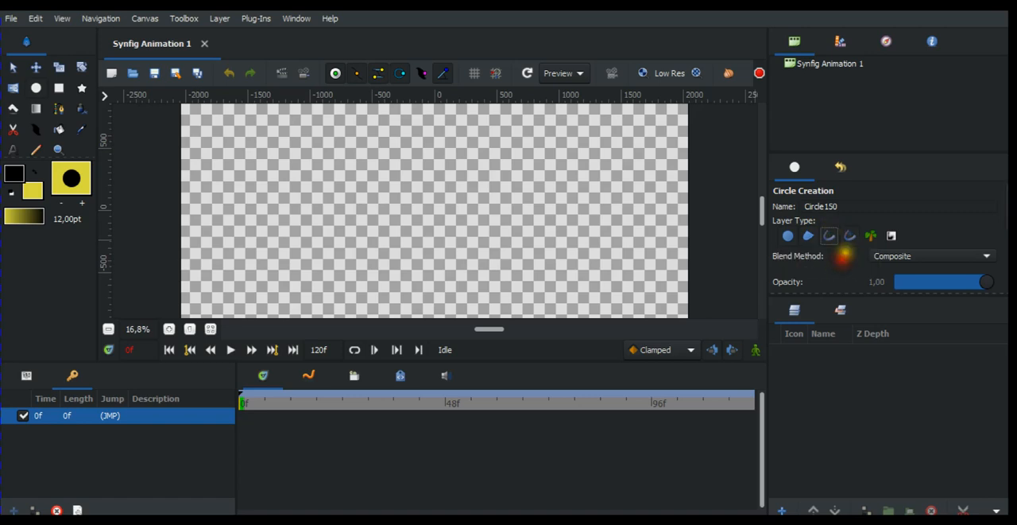
pyautogui.click(853, 235)
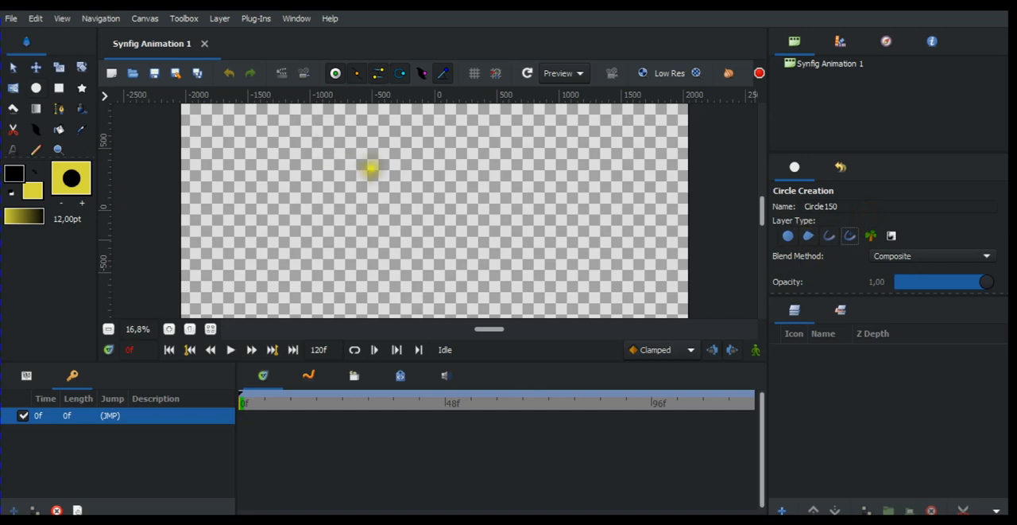
pyautogui.click(38, 83)
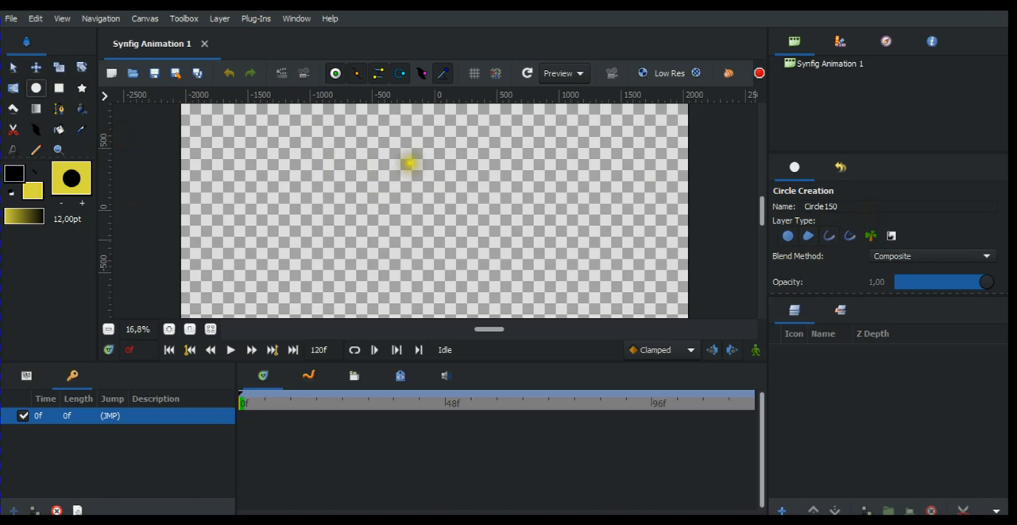
pyautogui.moveTo(400, 152)
pyautogui.mouseDown()
pyautogui.moveTo(434, 197)
pyautogui.moveTo(437, 181)
pyautogui.mouseUp()
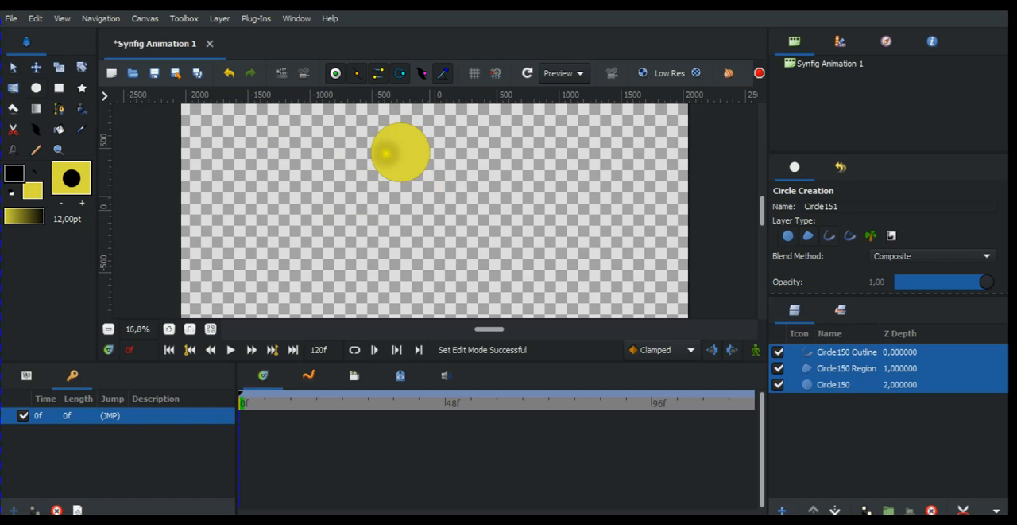
# Delete the plain Circle150 layer with the Transform tool active.
pyautogui.click(12, 68)
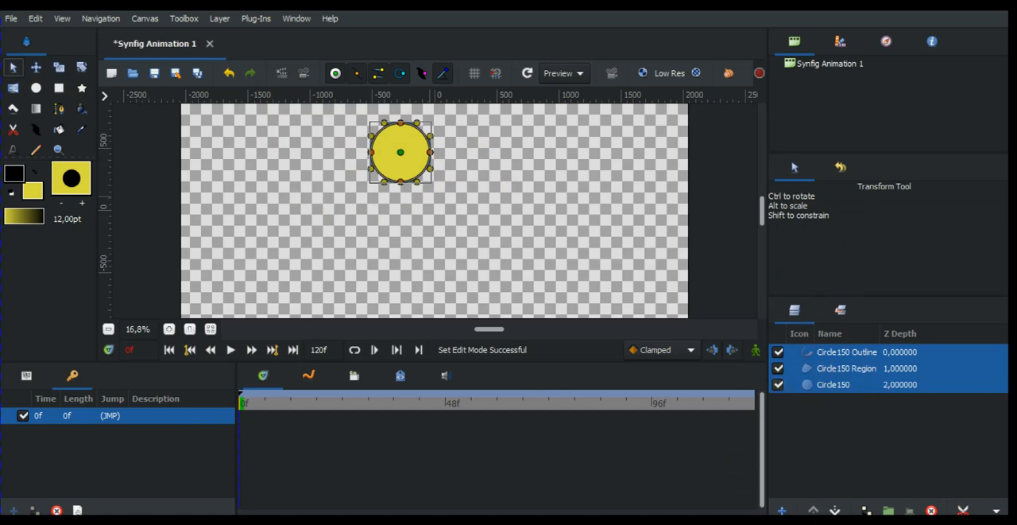
pyautogui.click(824, 384)
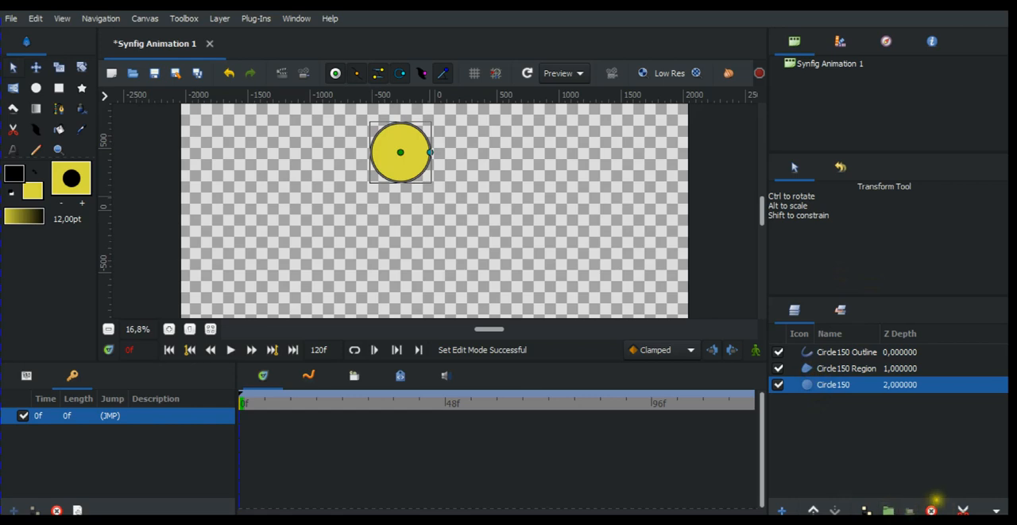
pyautogui.click(932, 510)
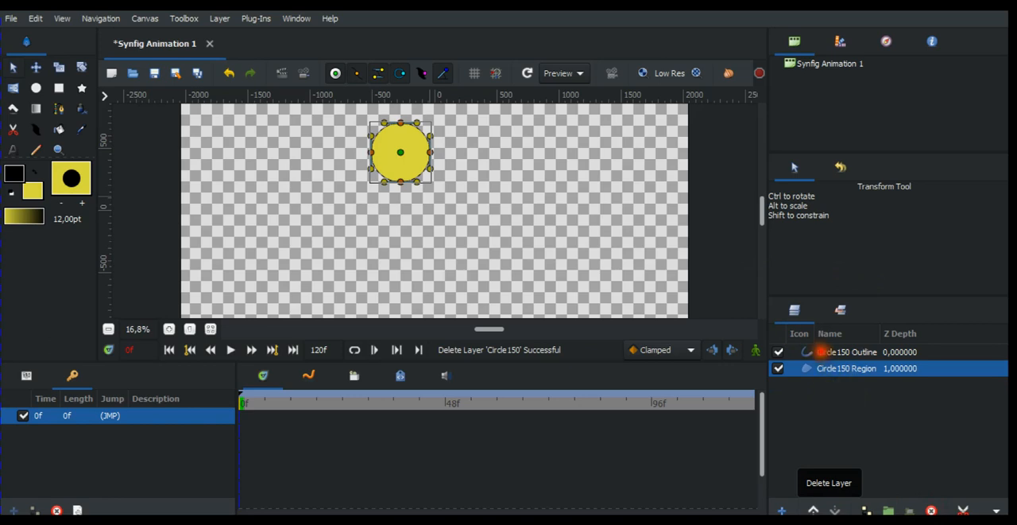
# Try pulling the circle's bottom vertex downward with the region layer selected, and undo the change.
pyautogui.click(822, 352)
pyautogui.click(827, 368)
pyautogui.click(822, 352)
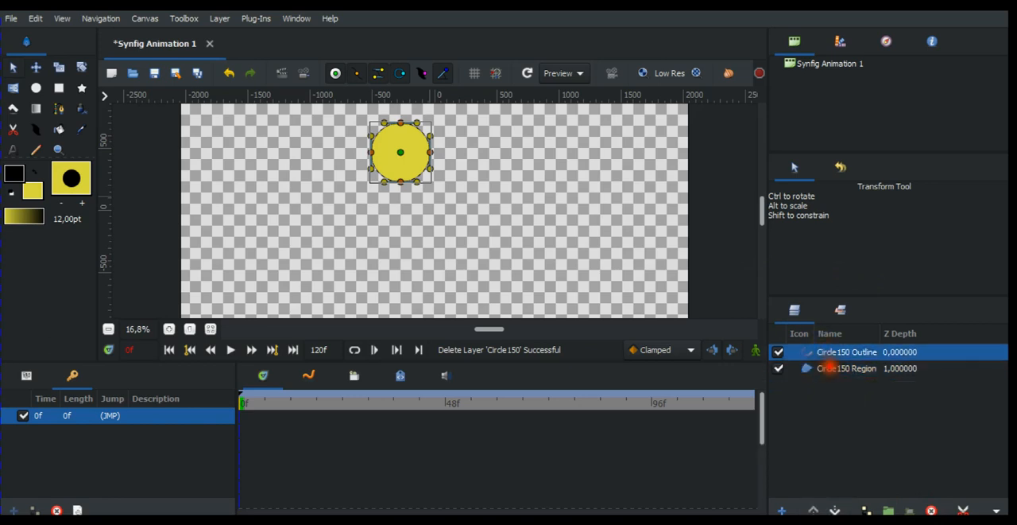
pyautogui.click(807, 368)
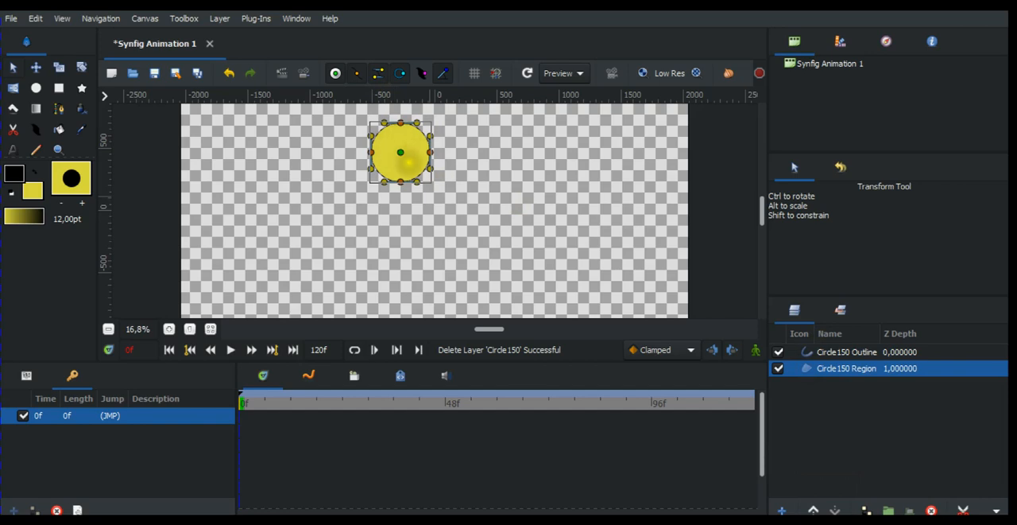
pyautogui.moveTo(400, 182); pyautogui.dragTo(402, 217)
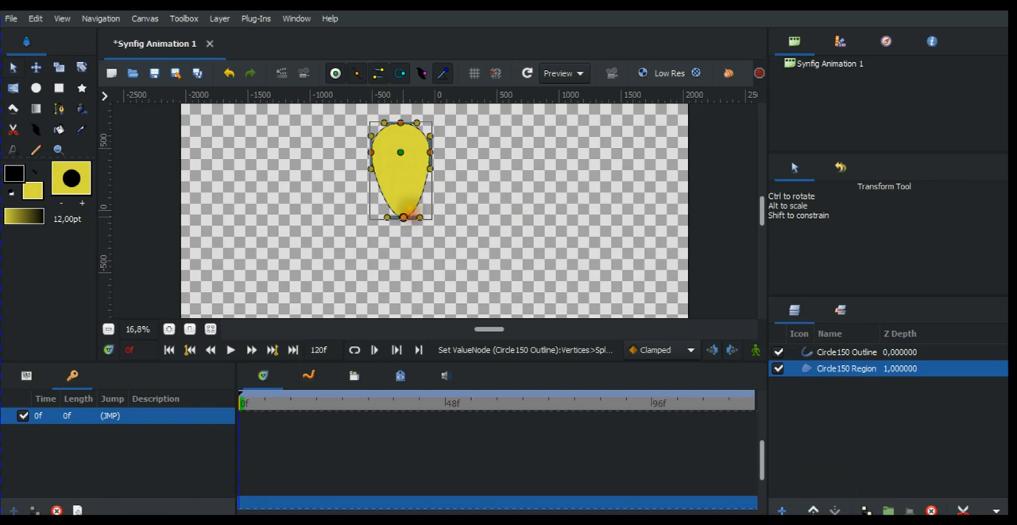
pyautogui.hotkey('ctrl', 'z')
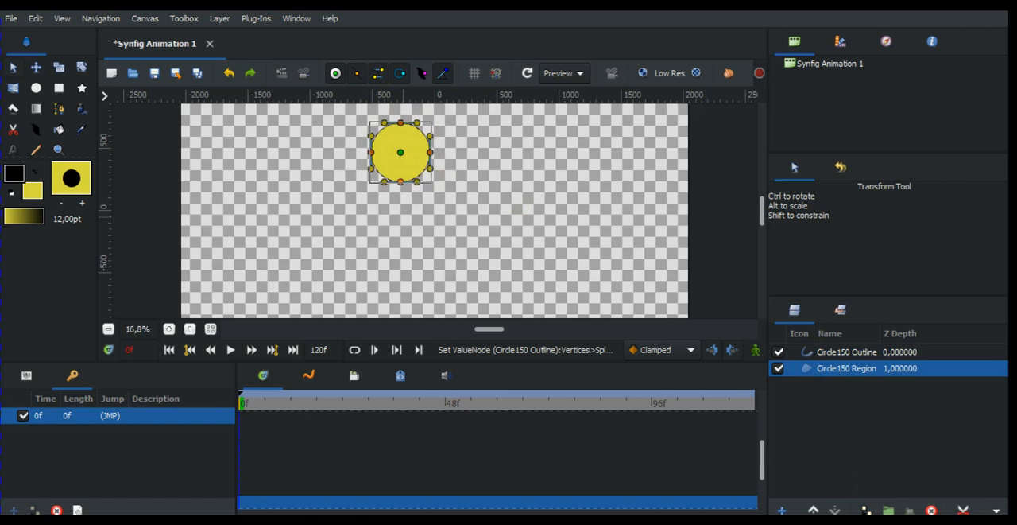
# Compare the parameters of the circle's region and outline layers.
pyautogui.click(806, 352)
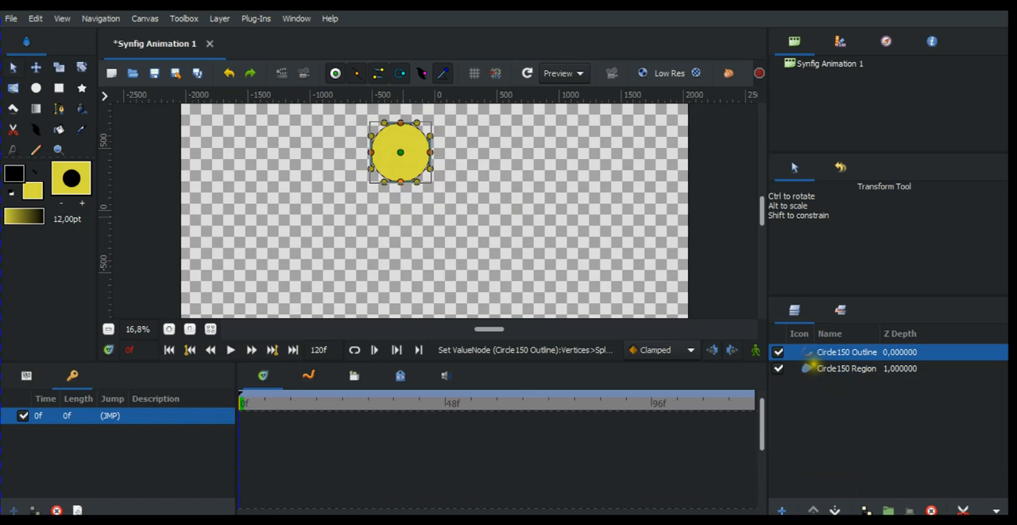
pyautogui.click(814, 368)
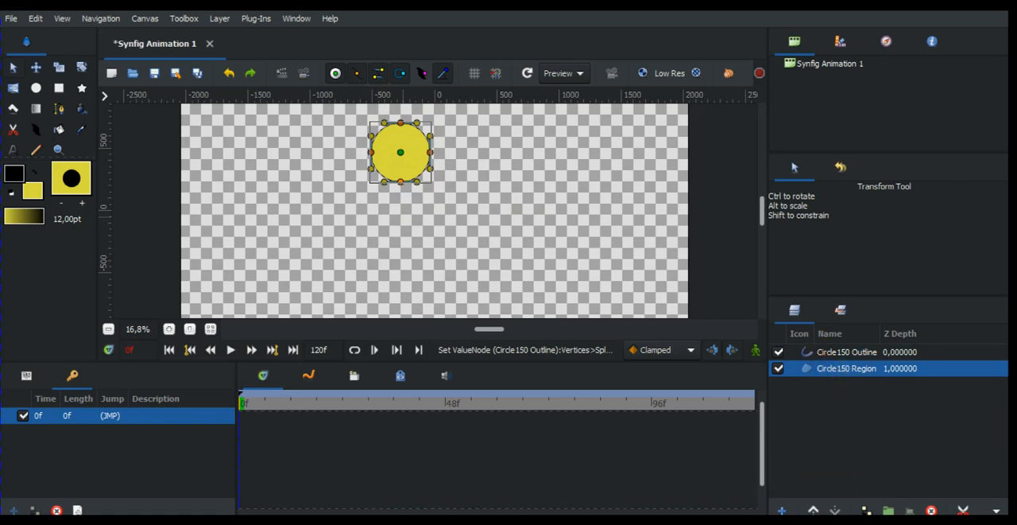
pyautogui.click(27, 376)
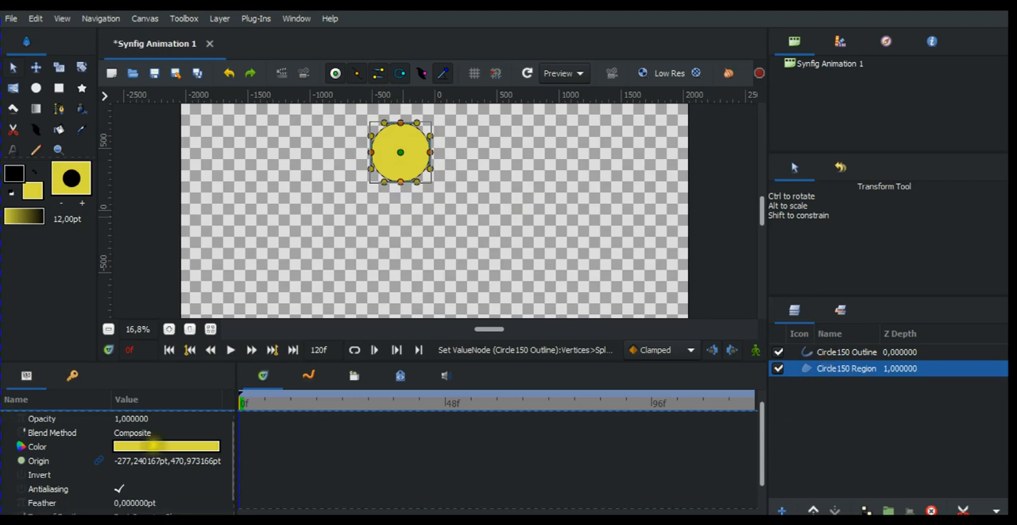
pyautogui.click(596, 419)
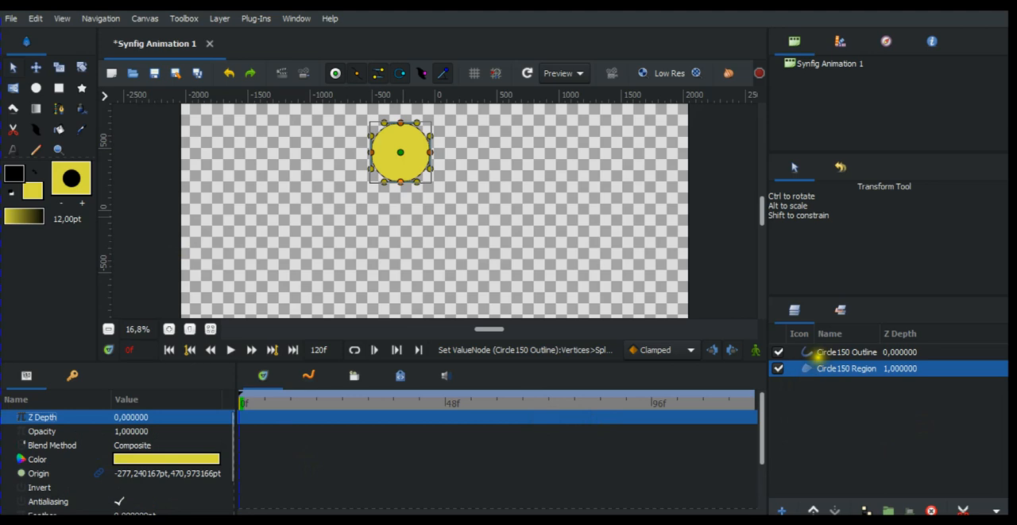
pyautogui.click(818, 354)
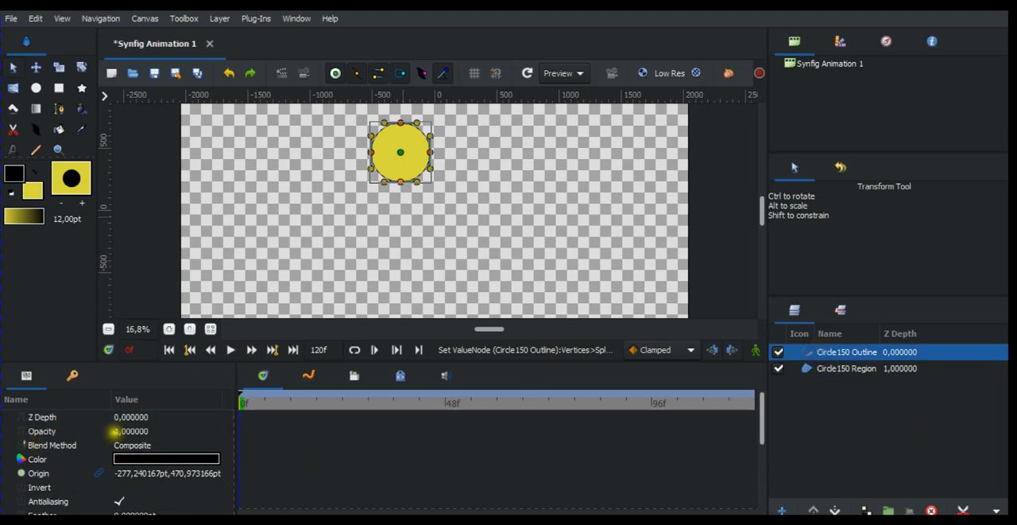
pyautogui.click(251, 239)
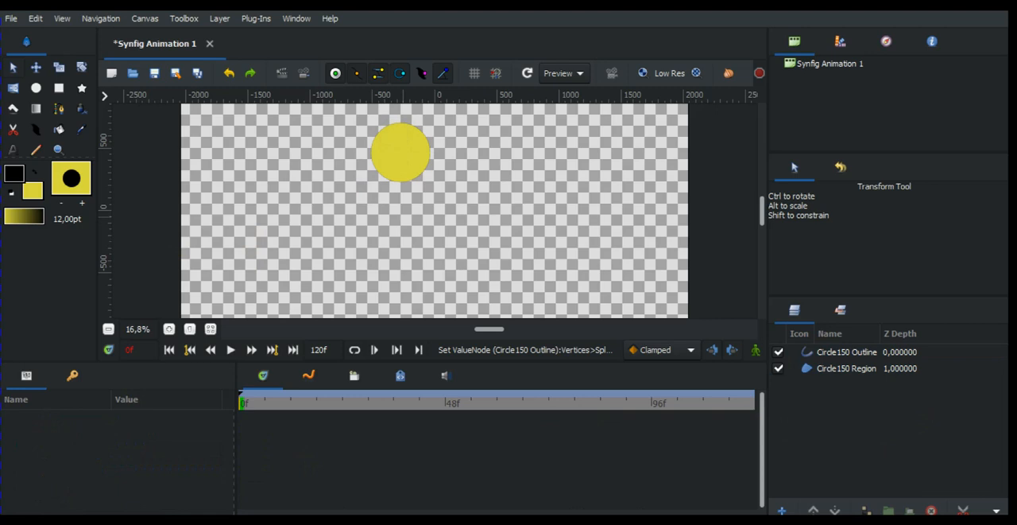
# Set the outline width of the Circle150 Outline layer to 5 pt.
pyautogui.click(170, 329)
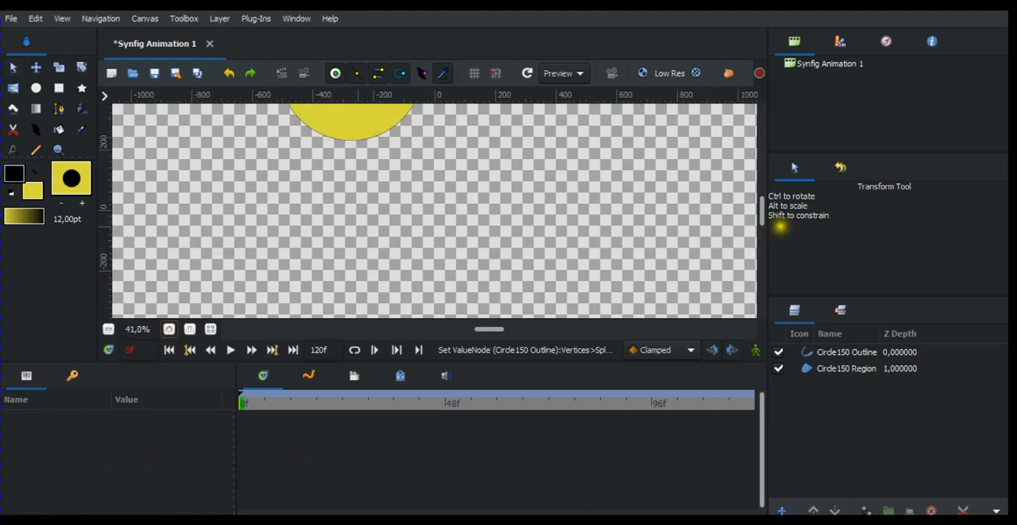
pyautogui.moveTo(776, 213); pyautogui.dragTo(763, 201)
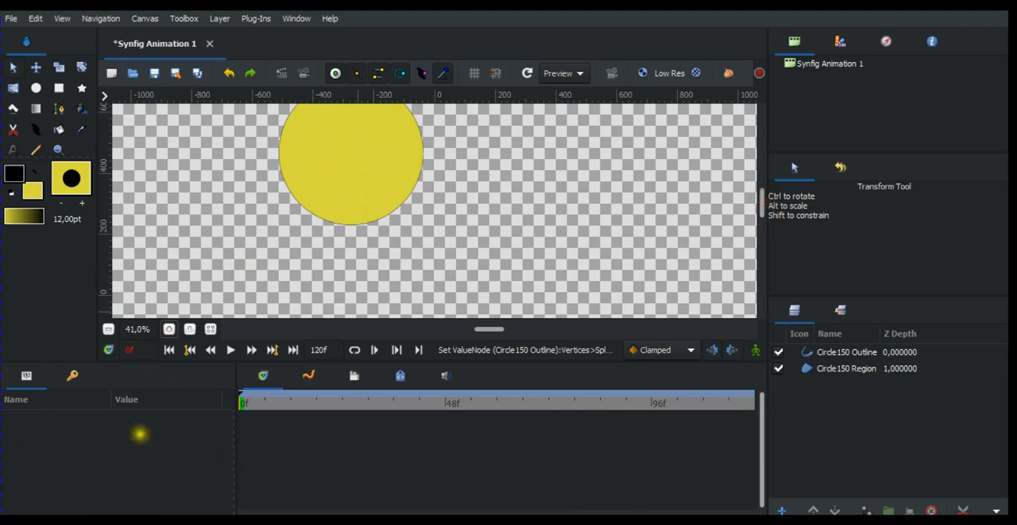
pyautogui.click(824, 352)
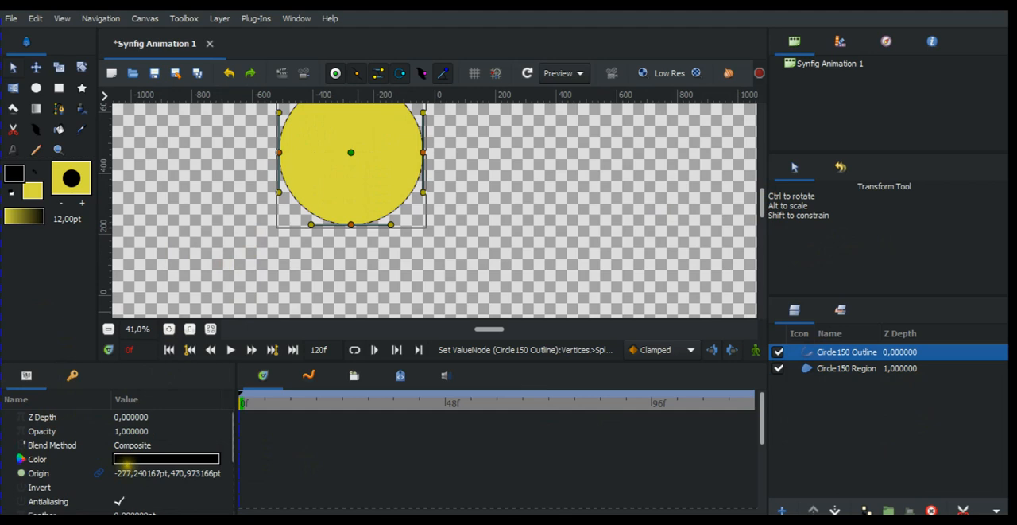
pyautogui.scroll(-1, 127, 469)
pyautogui.scroll(-1, 119, 461)
pyautogui.scroll(-1, 124, 463)
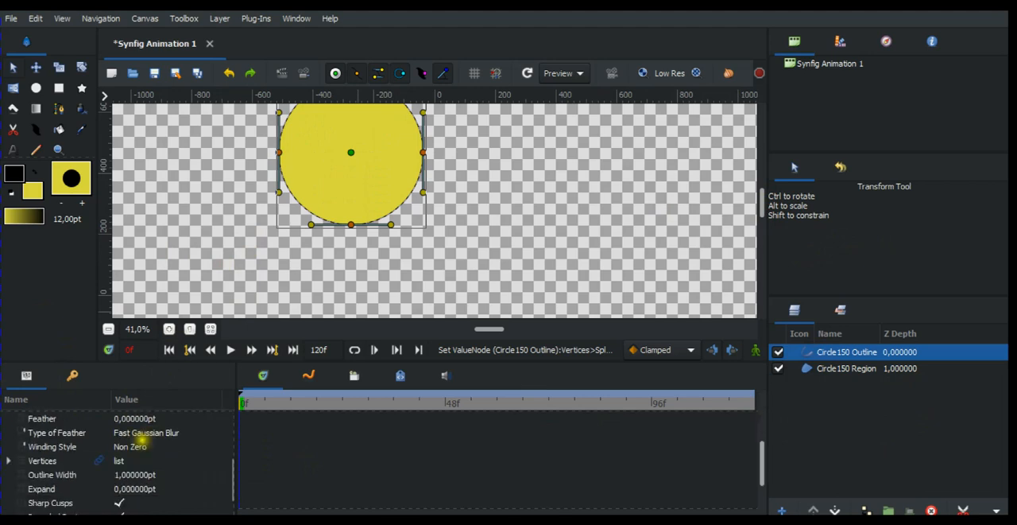
pyautogui.click(125, 475)
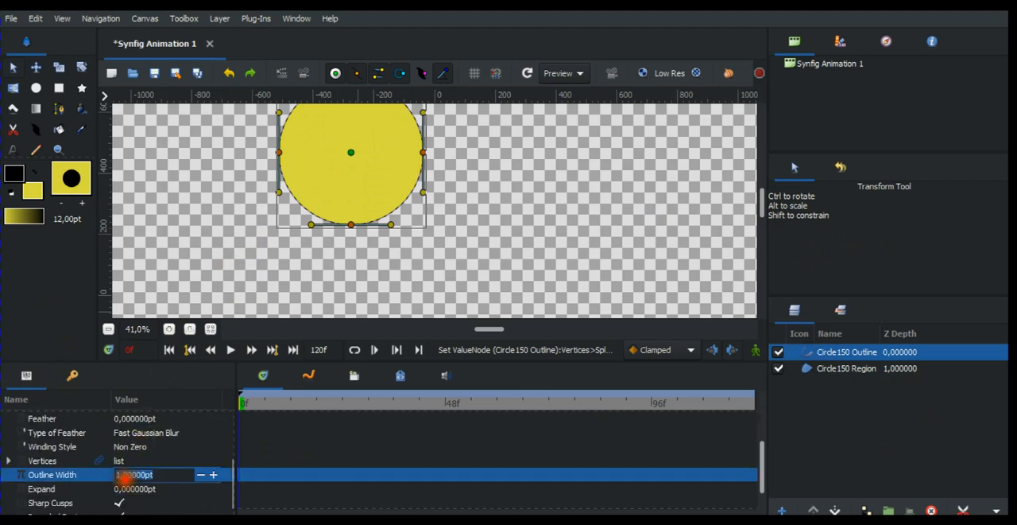
pyautogui.press('BackSpace')
pyautogui.press('BackSpace')
pyautogui.press('Return')
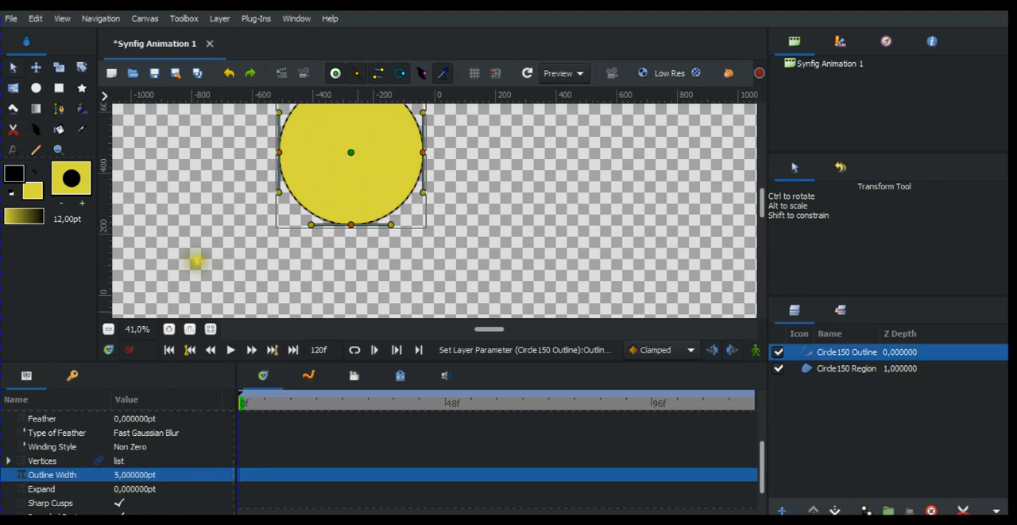
# Look over the whole yellow circle on the canvas and check its outline and region layers.
pyautogui.click(331, 261)
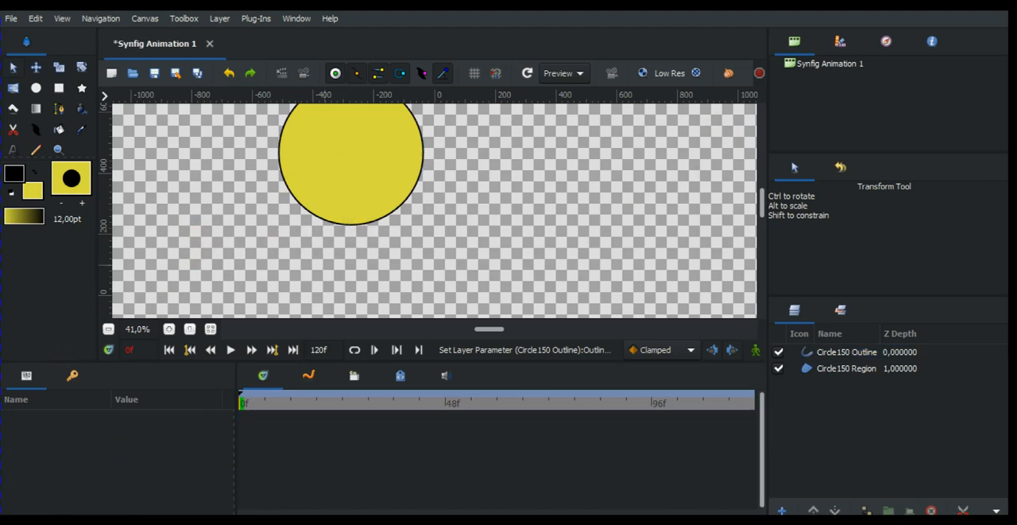
pyautogui.moveTo(765, 211); pyautogui.dragTo(742, 199)
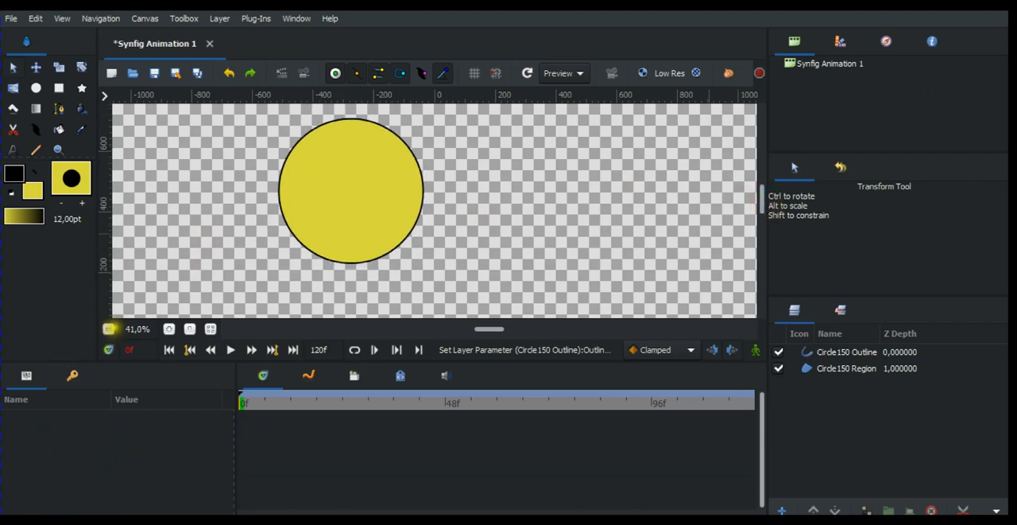
pyautogui.click(108, 328)
pyautogui.click(108, 329)
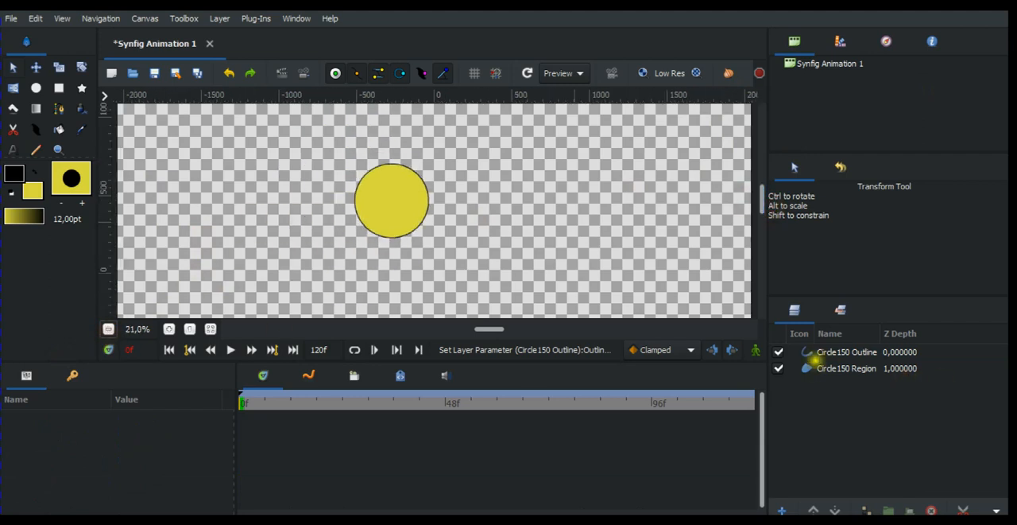
pyautogui.click(816, 366)
pyautogui.click(816, 352)
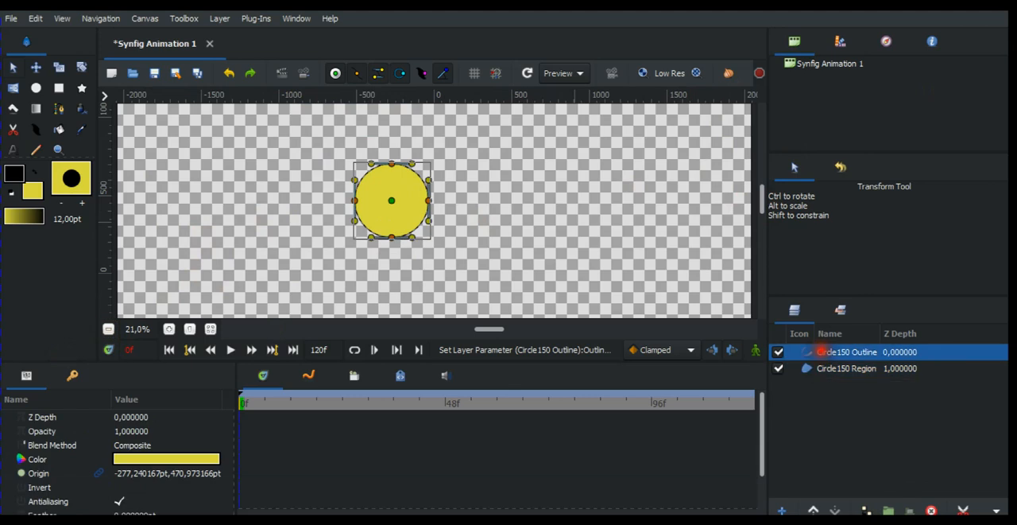
pyautogui.click(824, 368)
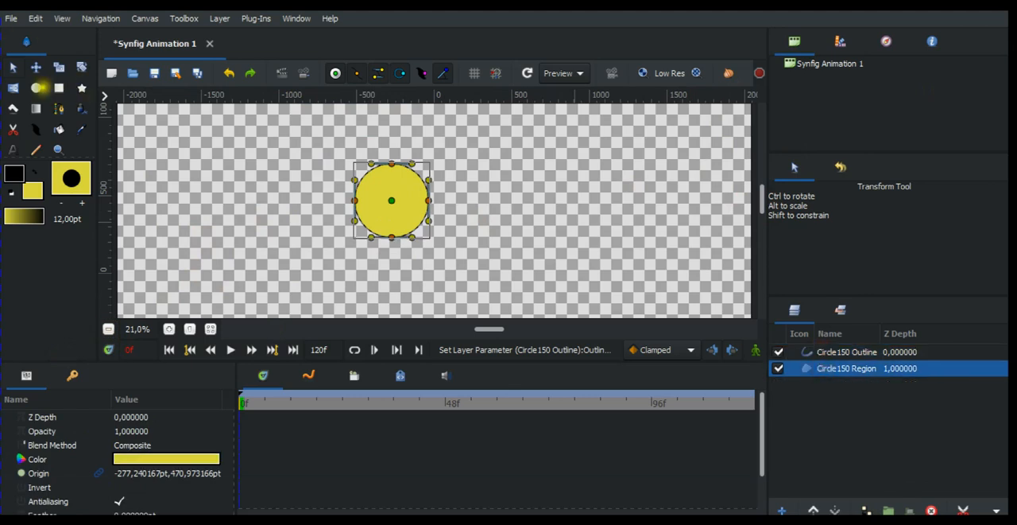
# Set the fill color to green #56DC3E and draw a second circle overlapping the yellow one at its upper right.
pyautogui.click(35, 87)
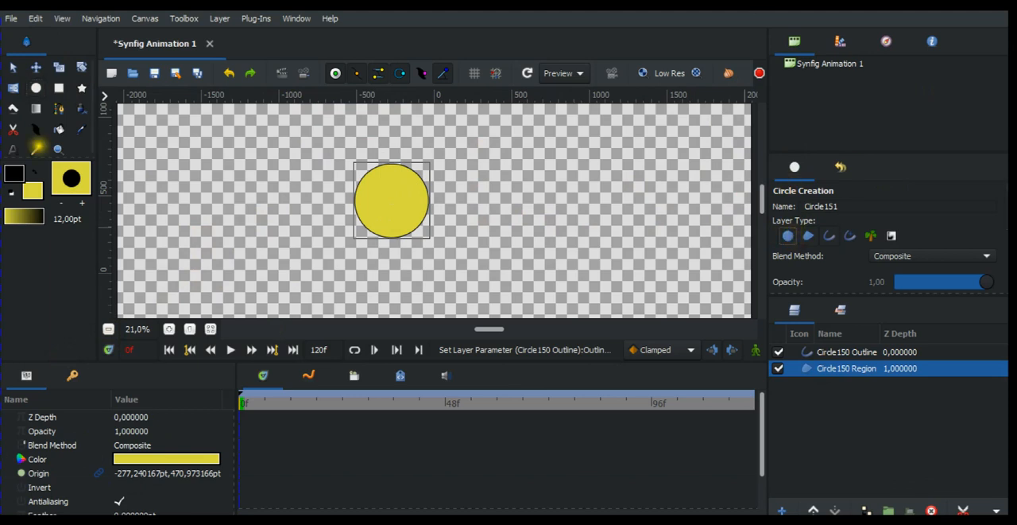
pyautogui.click(32, 190)
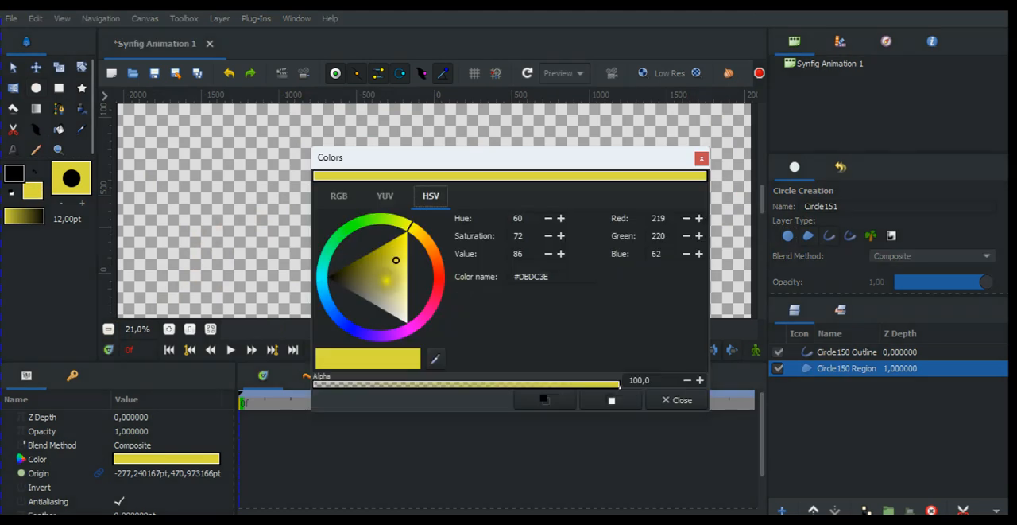
pyautogui.click(363, 224)
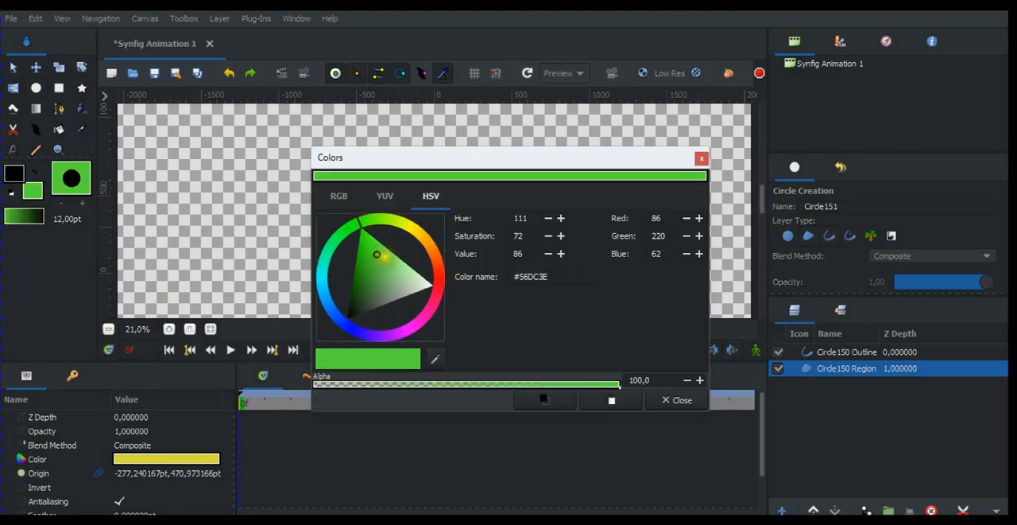
pyautogui.click(673, 399)
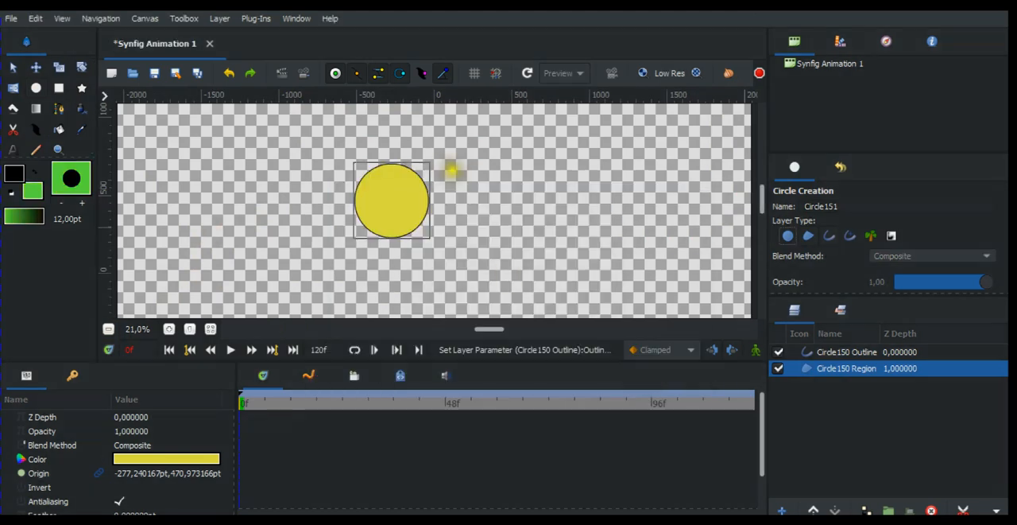
pyautogui.moveTo(473, 189)
pyautogui.mouseDown()
pyautogui.moveTo(499, 210)
pyautogui.moveTo(482, 186)
pyautogui.moveTo(486, 196)
pyautogui.mouseUp()
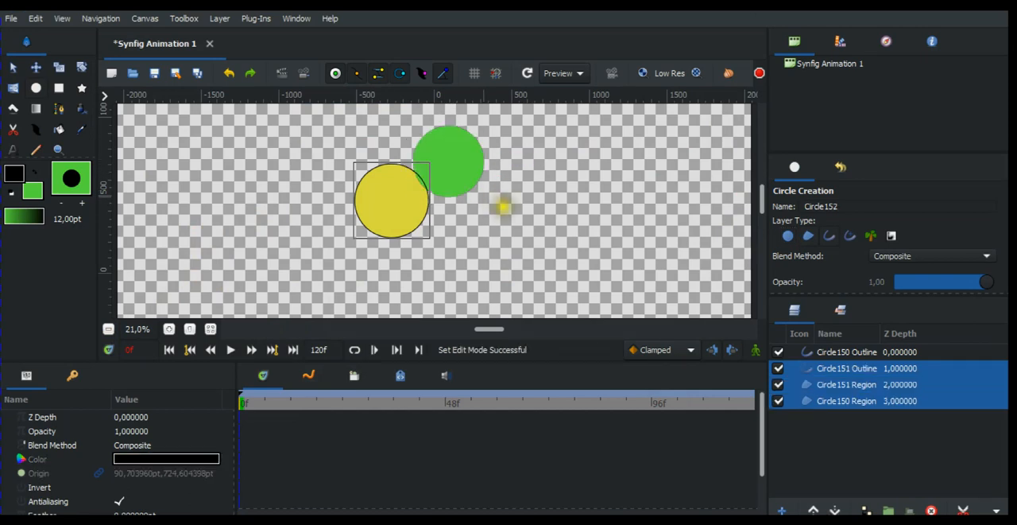
# Group the green circle's Circle151 Outline and Circle151 Region layers.
pyautogui.click(12, 66)
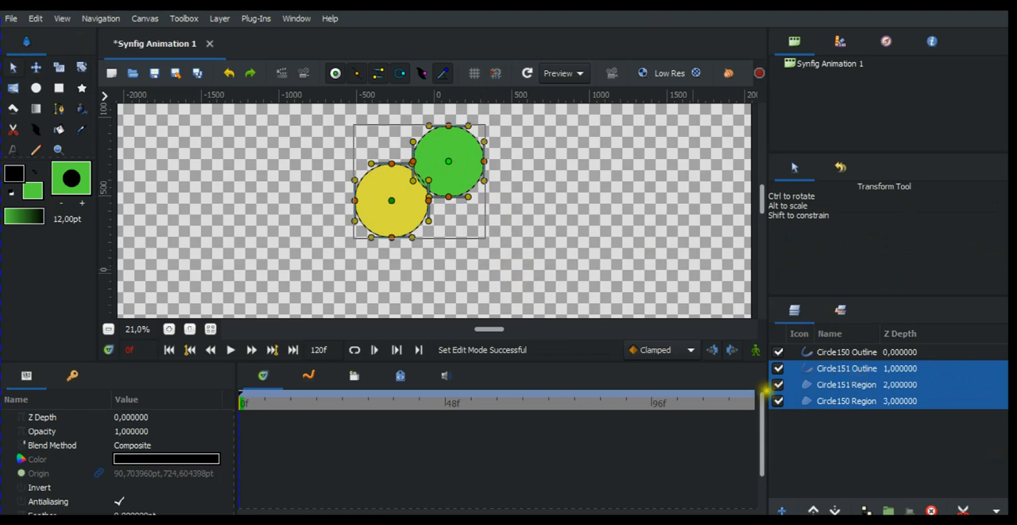
pyautogui.click(813, 367)
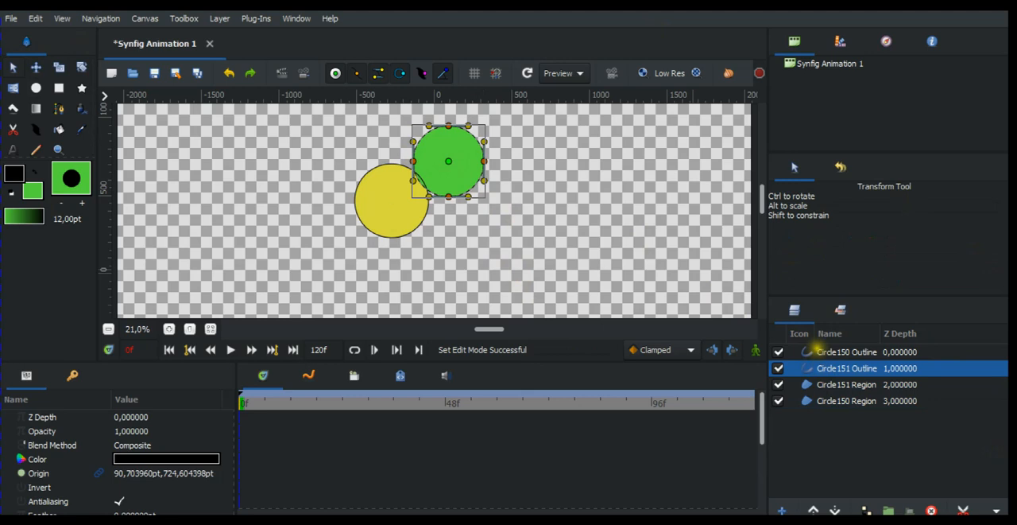
pyautogui.click(814, 352)
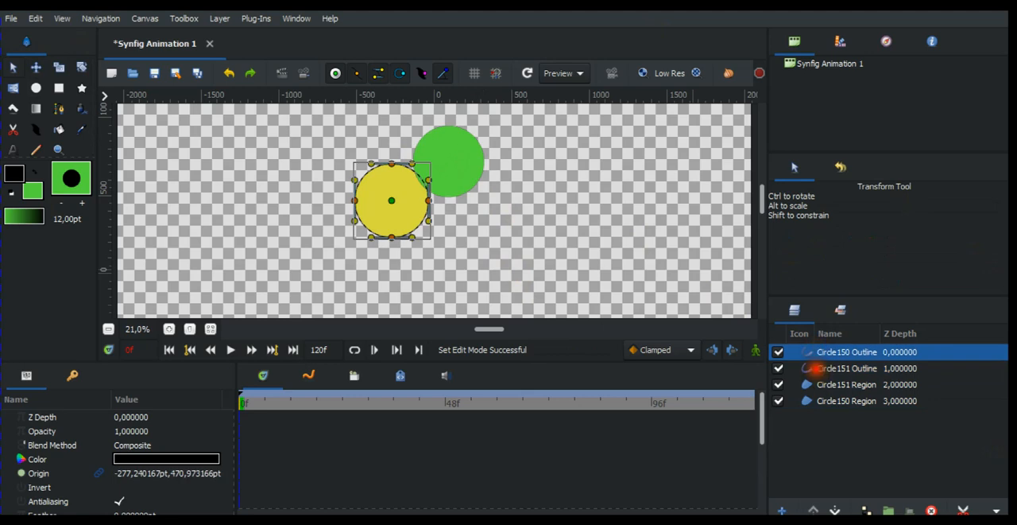
pyautogui.click(813, 368)
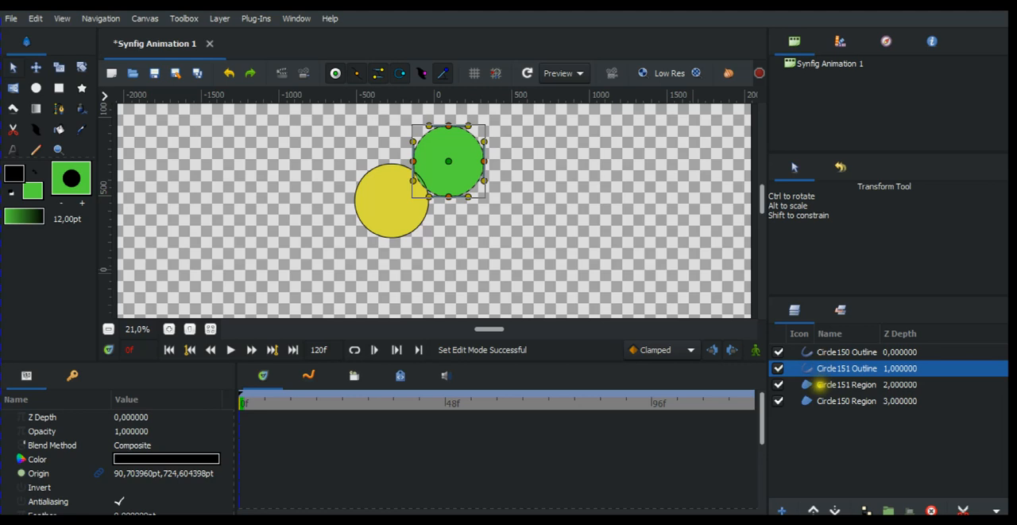
pyautogui.keyDown('ctrl'); pyautogui.click(821, 384); pyautogui.keyUp('ctrl')
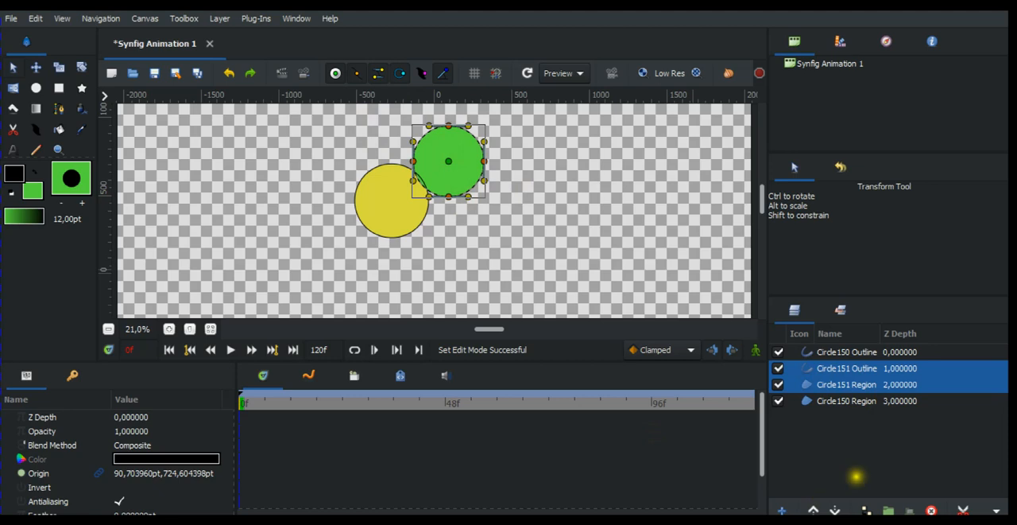
pyautogui.click(889, 509)
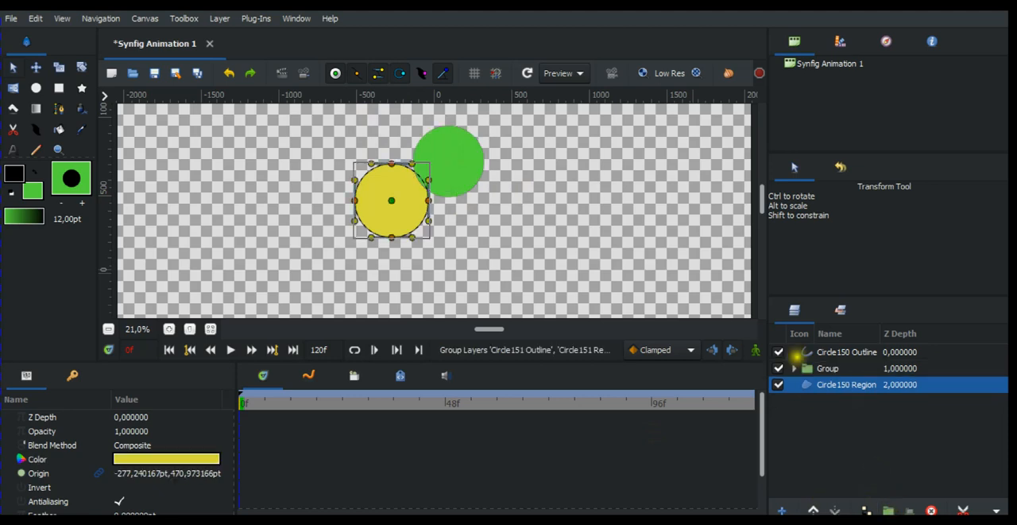
# Lower the green circle's group below the Circle150 Region layer and rename it Green.
pyautogui.click(825, 370)
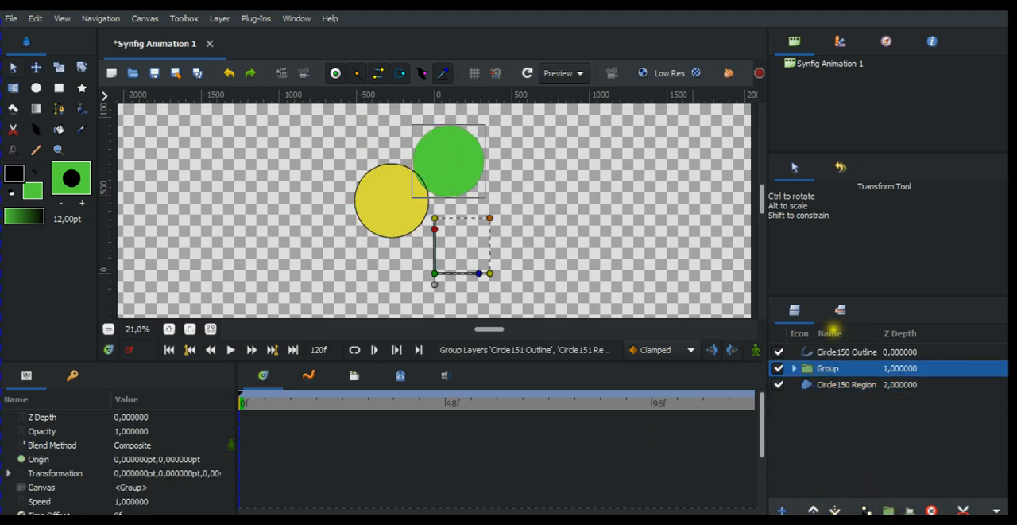
pyautogui.click(844, 511)
pyautogui.doubleClick(831, 384)
pyautogui.press('BackSpace')
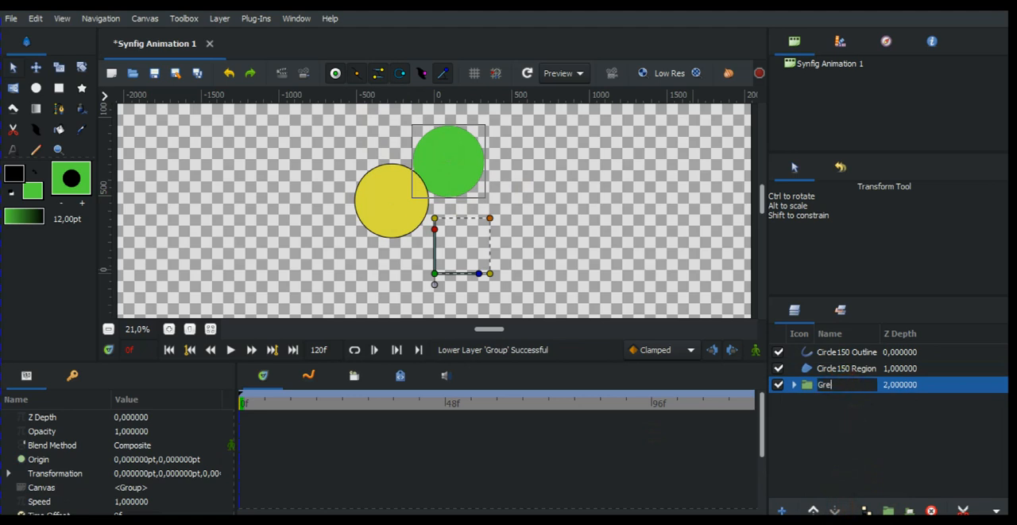
pyautogui.write('reen')
pyautogui.press('Return')
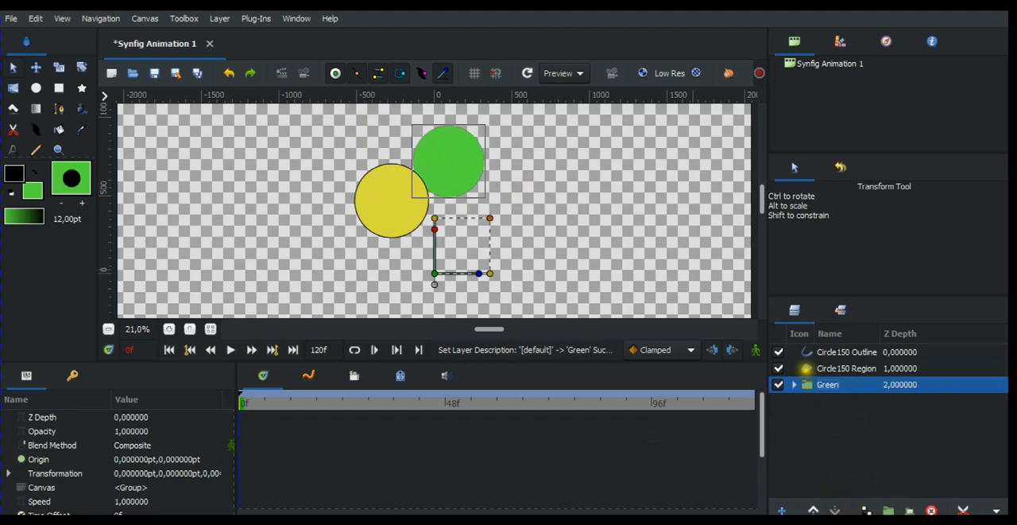
# Group the yellow circle's Circle150 Outline and Circle150 Region layers.
pyautogui.click(809, 368)
pyautogui.click(819, 354)
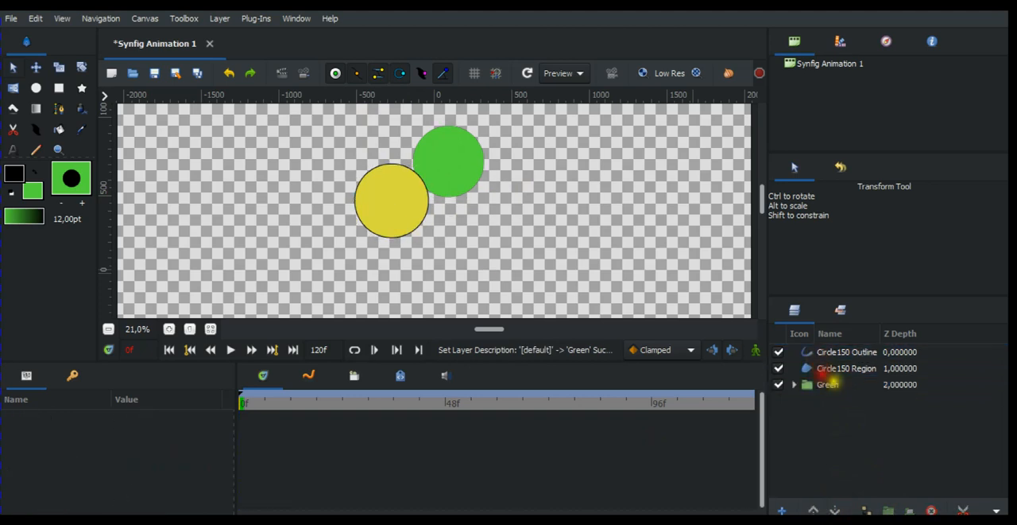
pyautogui.click(819, 369)
pyautogui.keyDown('ctrl'); pyautogui.click(830, 352); pyautogui.keyUp('ctrl')
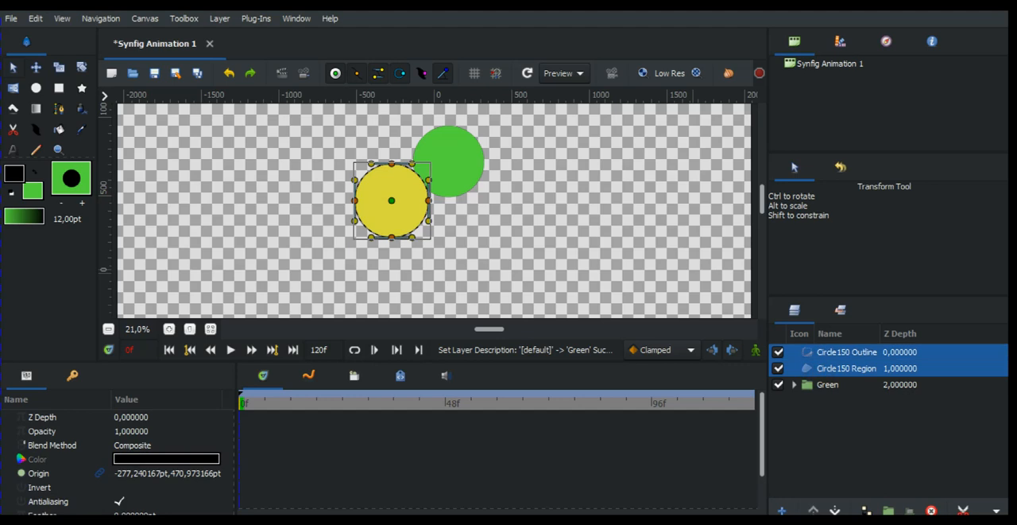
pyautogui.click(889, 510)
# Rename the yellow circle's new group as Yellow.
pyautogui.click(836, 351)
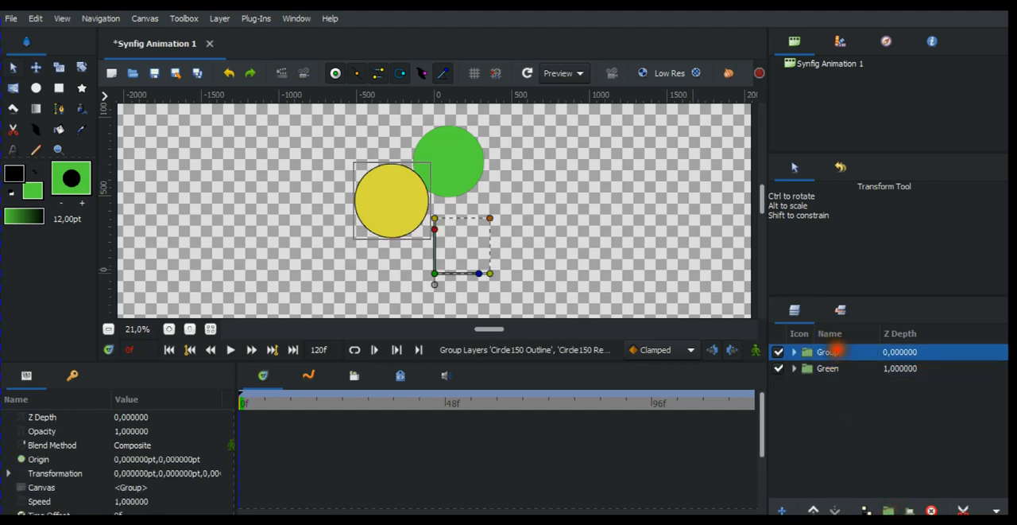
pyautogui.press('capslock')
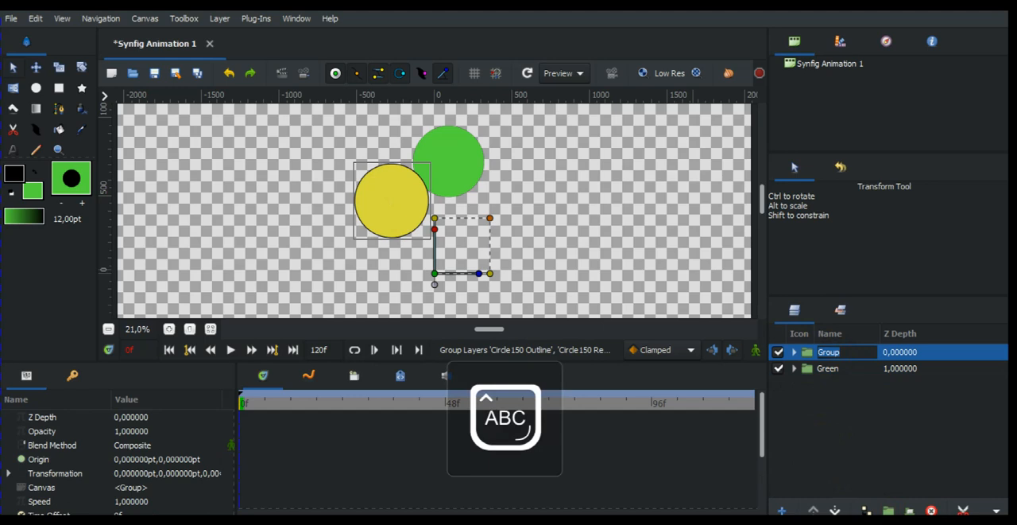
pyautogui.press('capslock')
pyautogui.press('capslock')
pyautogui.write('Yellow')
pyautogui.press('capslock')
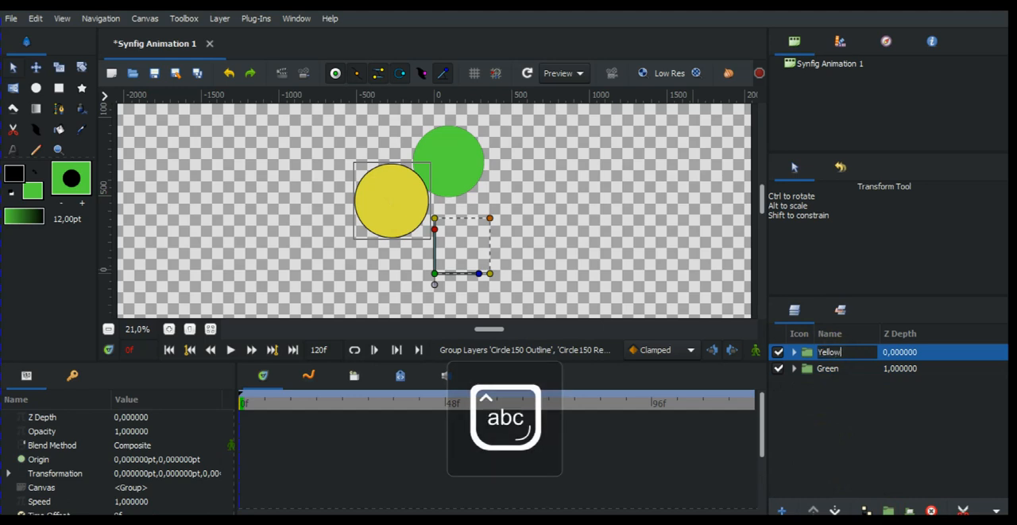
pyautogui.write('ellow')
pyautogui.press('Return')
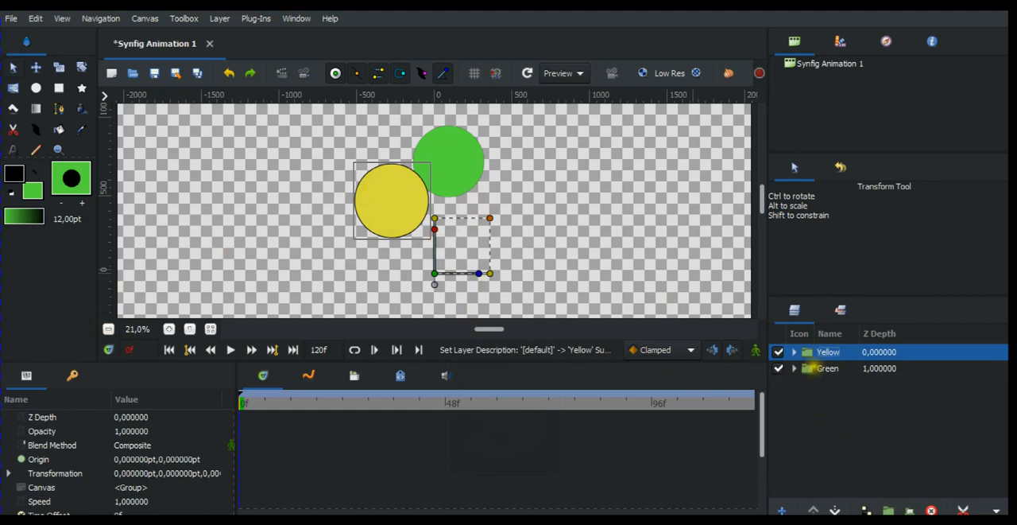
# Move the origins of the Green and Yellow groups near their circles' centers, about (91, 720) pt and (-248, 433) pt.
pyautogui.click(807, 368)
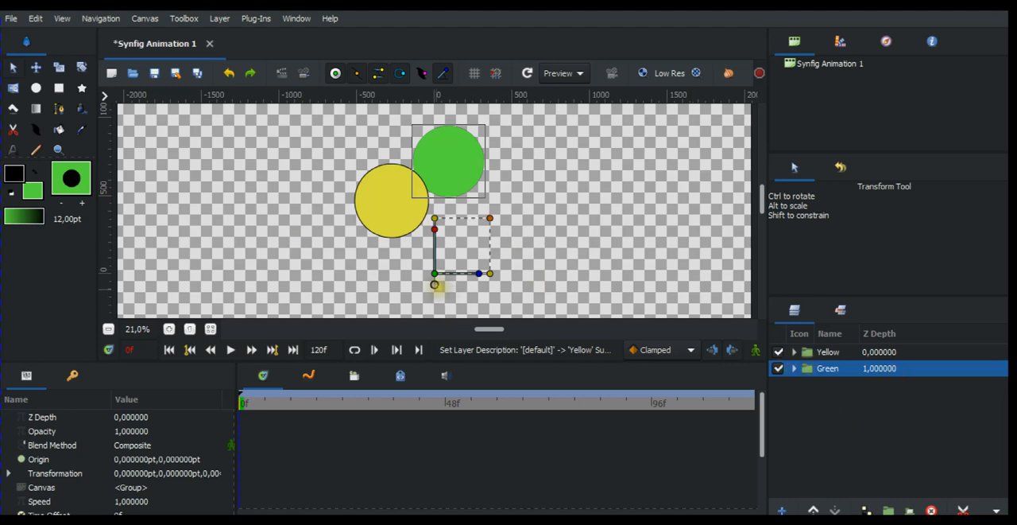
pyautogui.moveTo(434, 273); pyautogui.dragTo(449, 173)
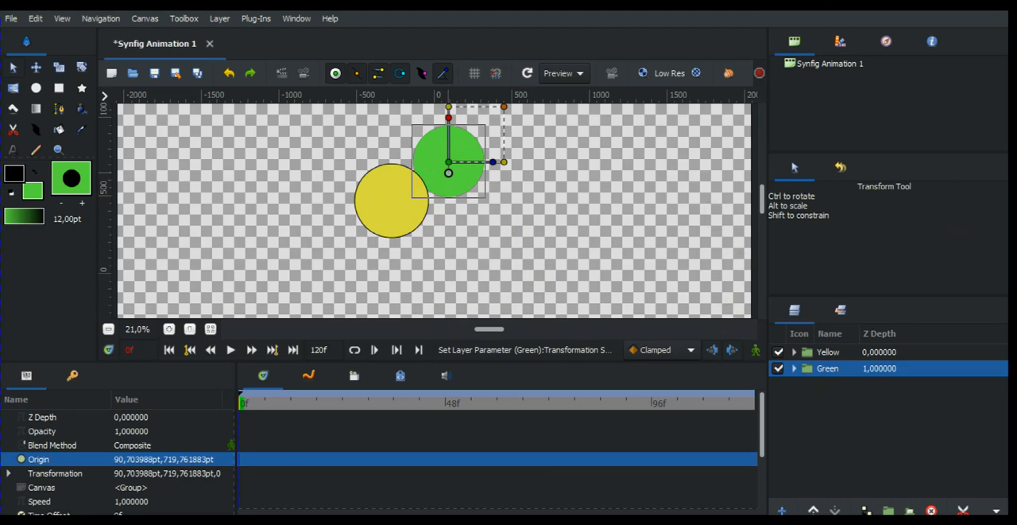
pyautogui.click(819, 351)
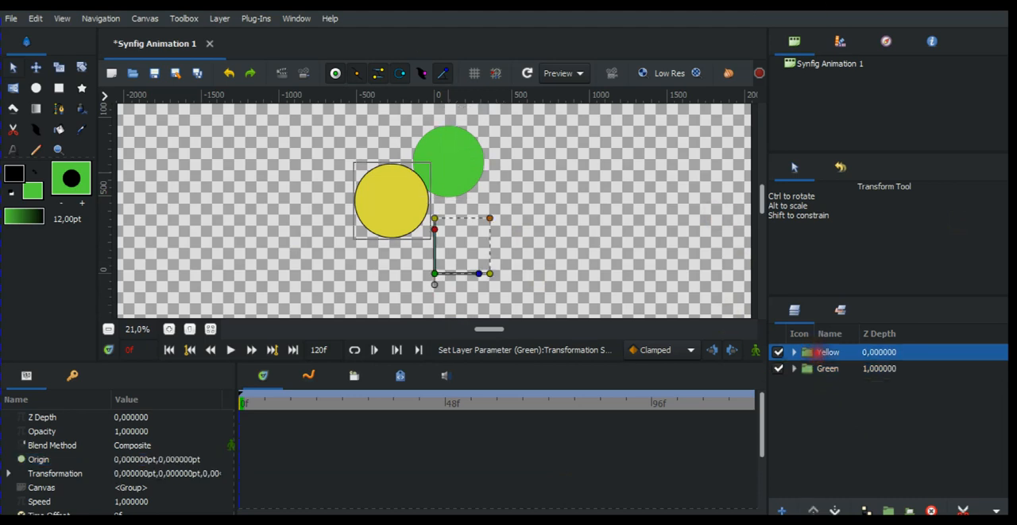
pyautogui.click(427, 272)
pyautogui.moveTo(427, 272); pyautogui.dragTo(397, 215)
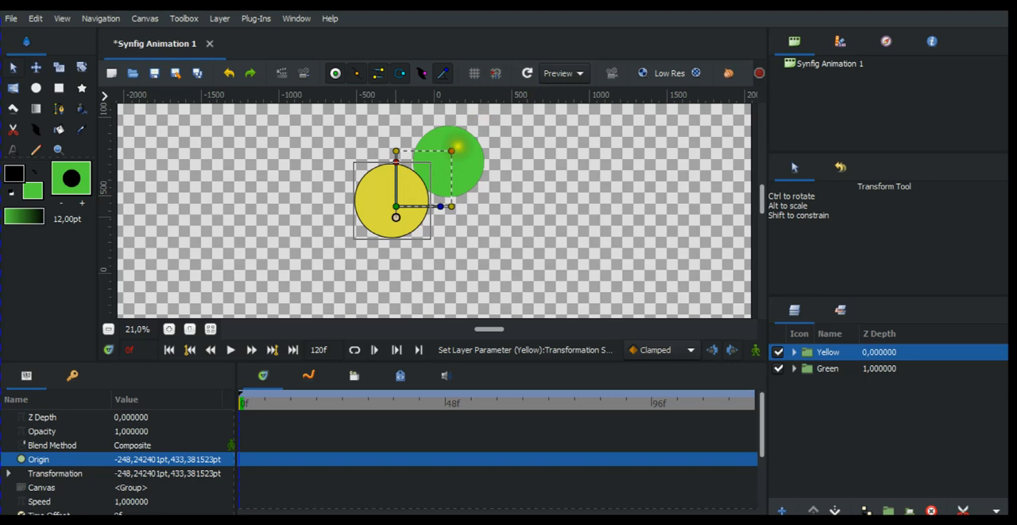
# Scale the Yellow group down uniformly to about 53 pt and try out its skew and vertical scale handles.
pyautogui.moveTo(451, 151); pyautogui.dragTo(448, 154)
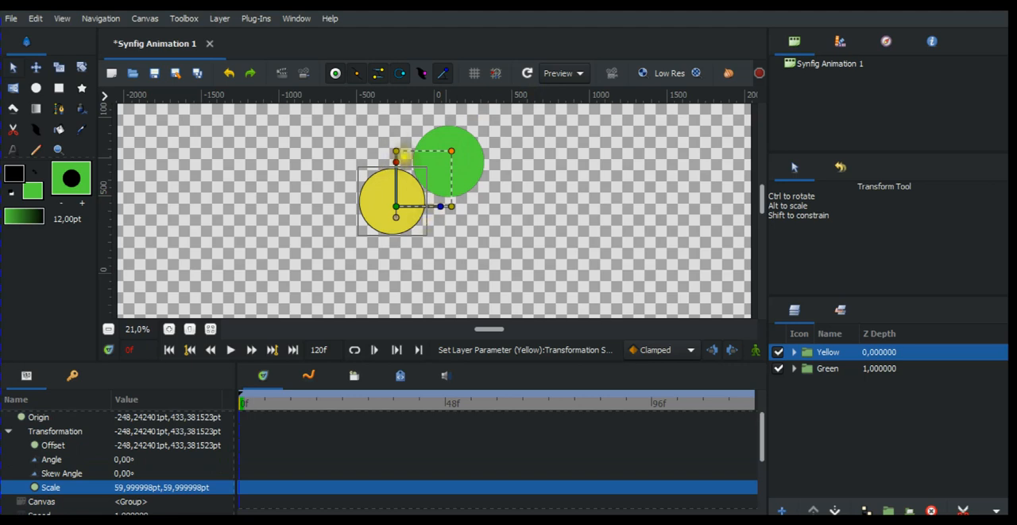
pyautogui.click(396, 162)
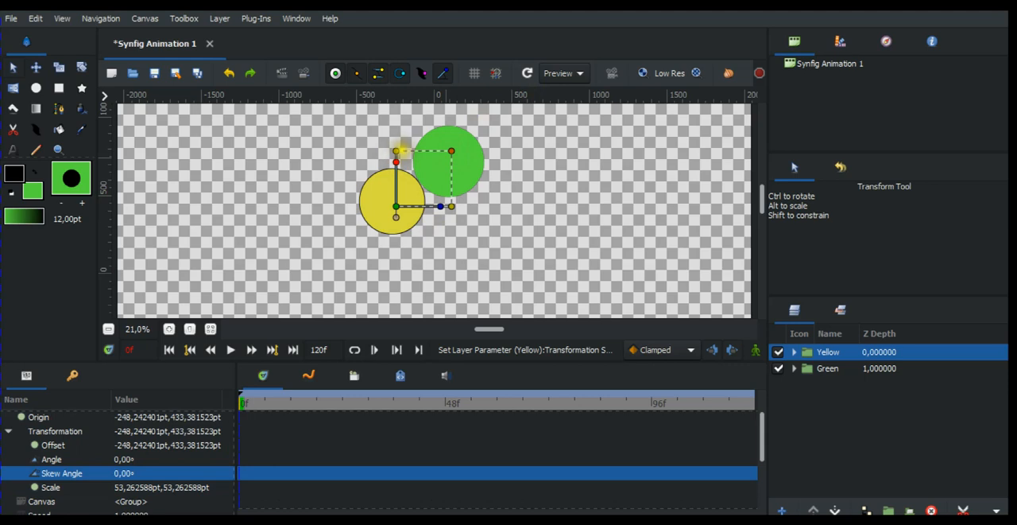
pyautogui.click(396, 150)
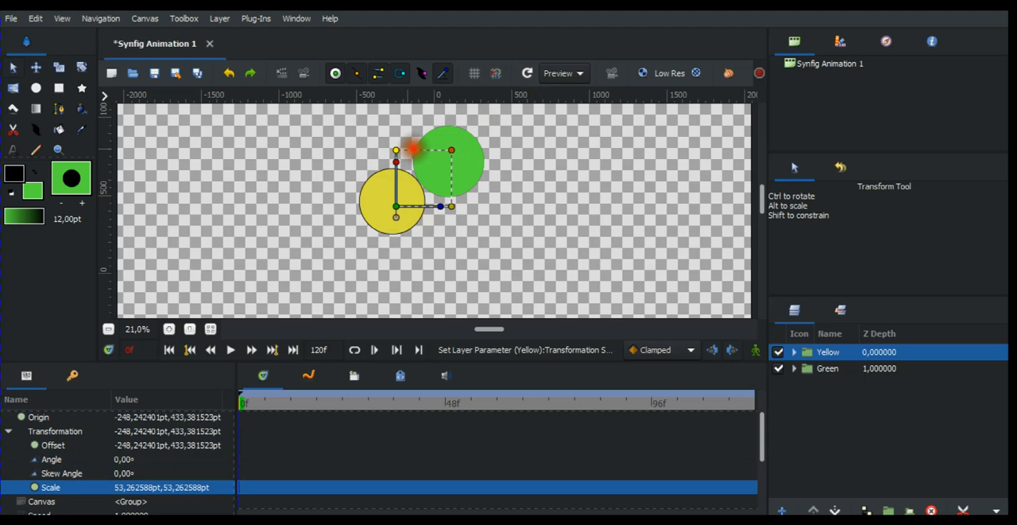
pyautogui.moveTo(397, 137); pyautogui.dragTo(398, 132)
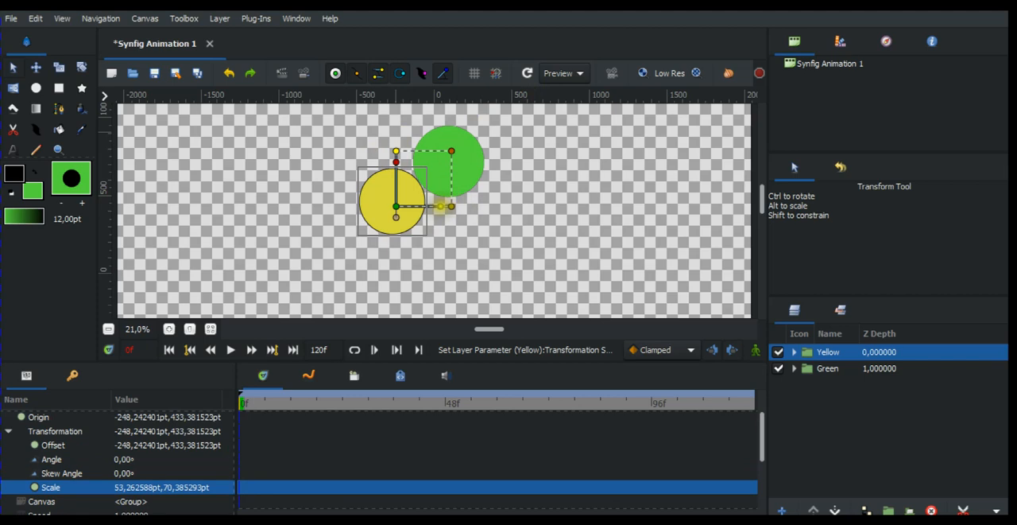
# Try rotating the Yellow group, and move it up and to the right so it overlaps the green circle more.
pyautogui.moveTo(442, 206); pyautogui.dragTo(390, 193)
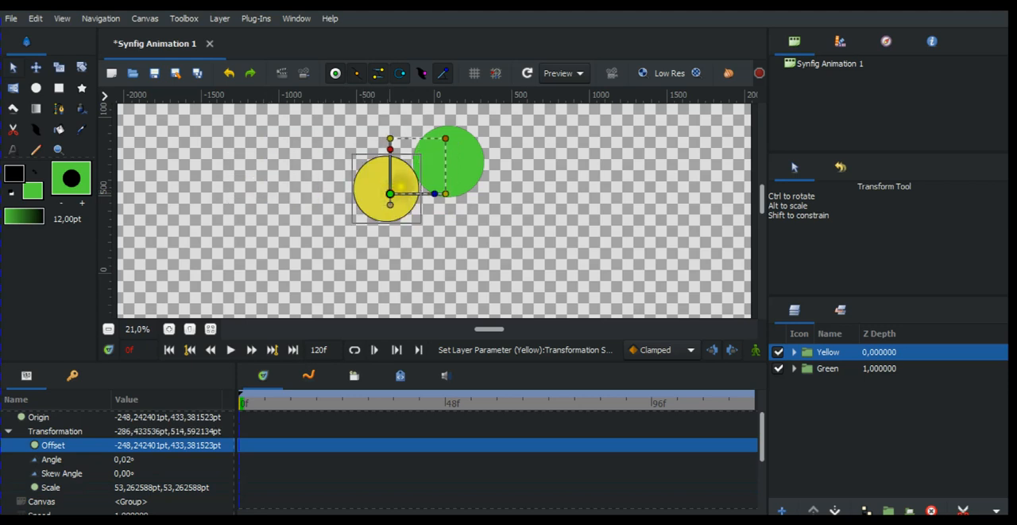
pyautogui.moveTo(390, 193); pyautogui.dragTo(415, 180)
pyautogui.click(521, 210)
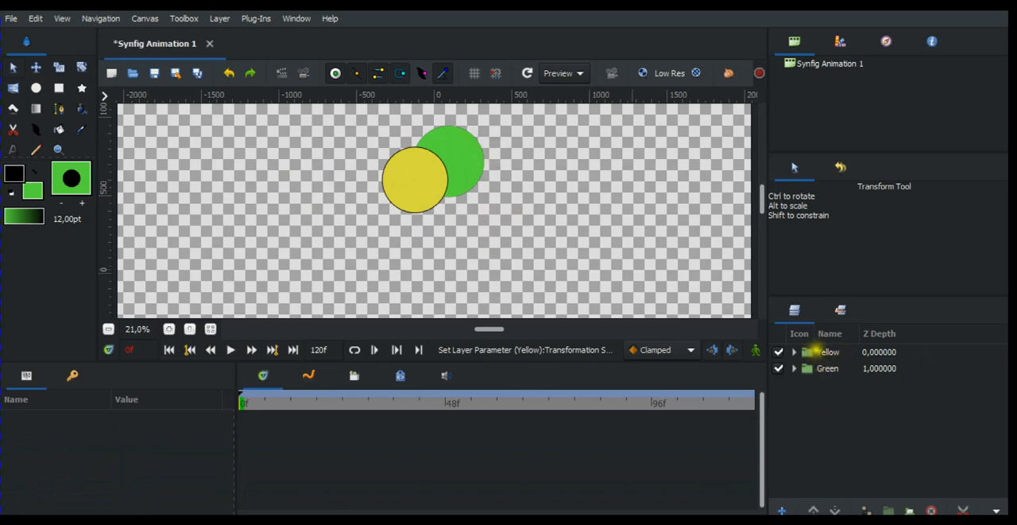
# Raise the Green group above the Yellow group in the layer order so the green circle overlaps the yellow one.
pyautogui.click(820, 351)
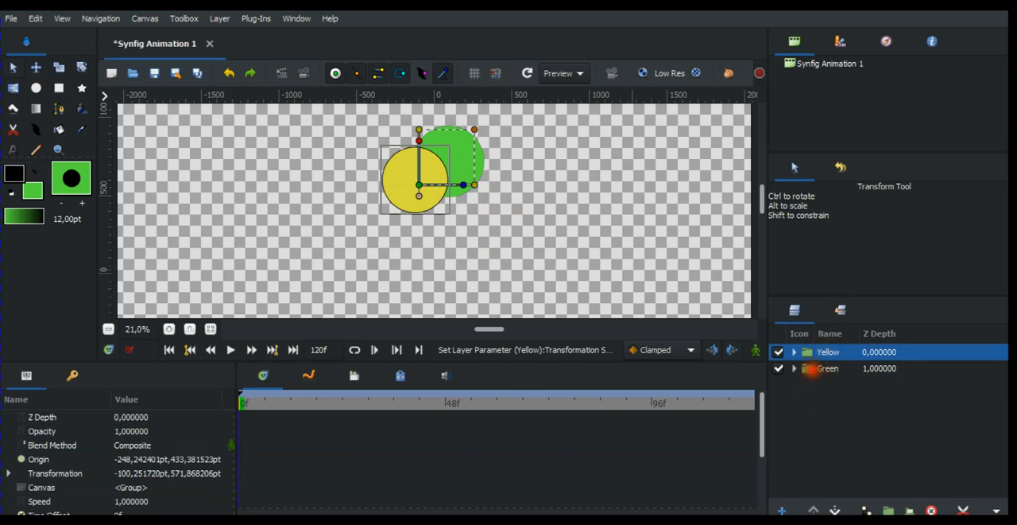
pyautogui.click(816, 367)
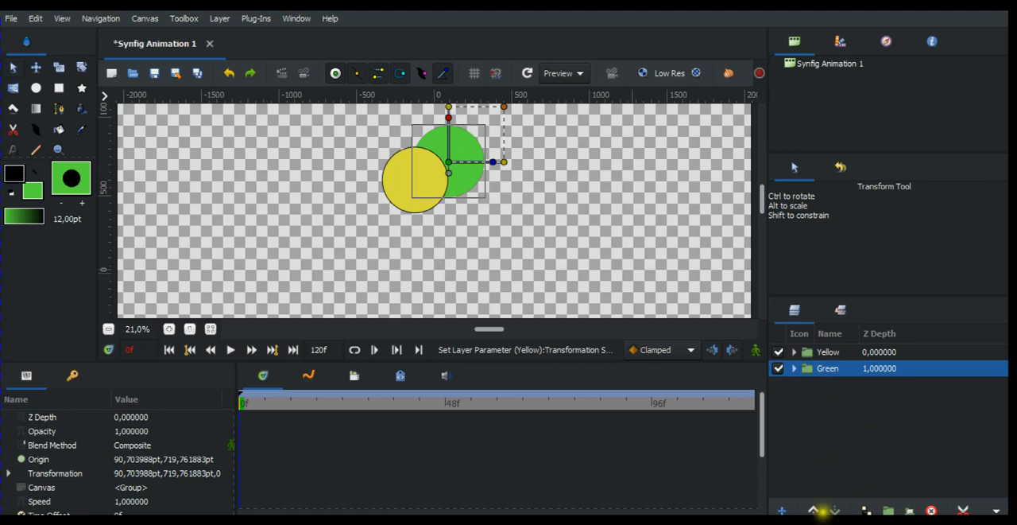
pyautogui.click(818, 510)
pyautogui.click(513, 226)
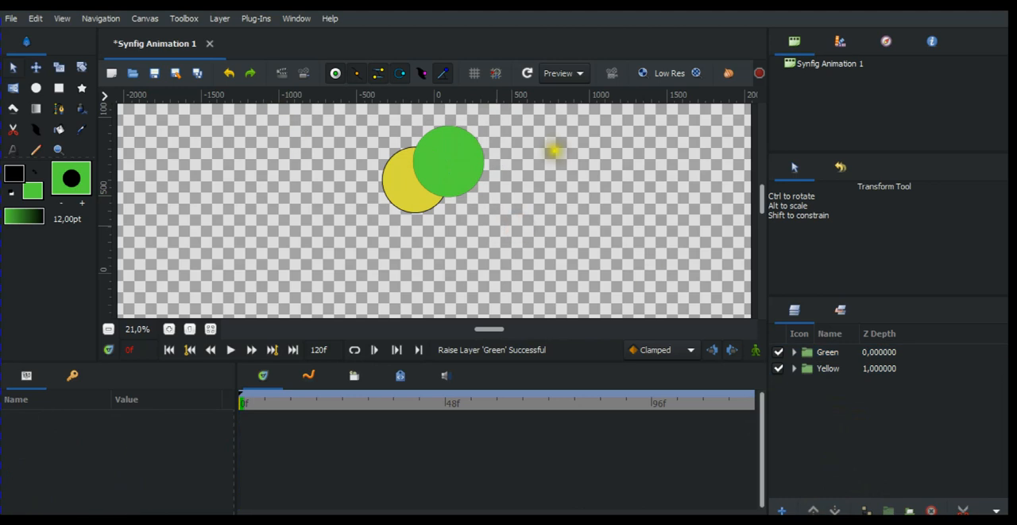
# Move the Yellow group left and slightly up so its circle sits just beside the green circle, then deselect it.
pyautogui.click(811, 368)
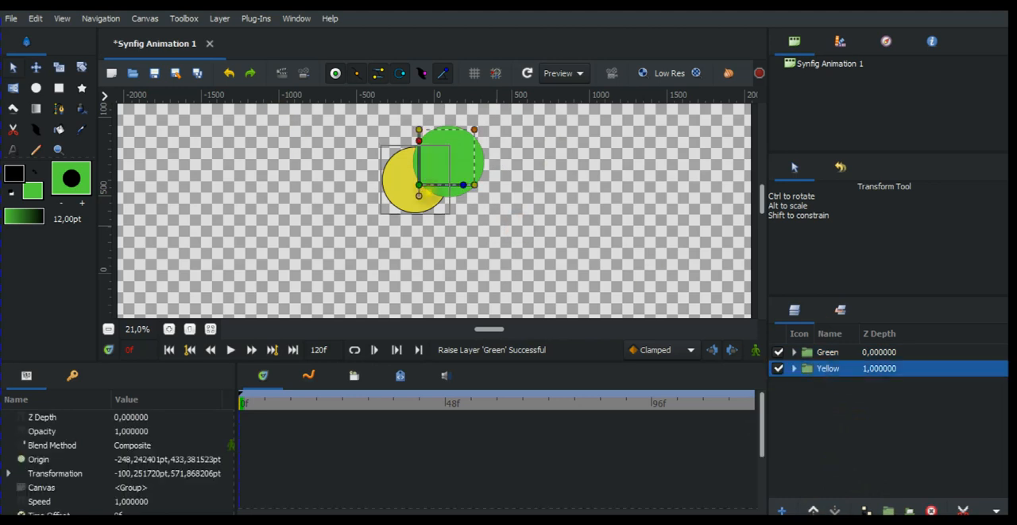
pyautogui.moveTo(419, 185); pyautogui.dragTo(385, 172)
pyautogui.click(461, 235)
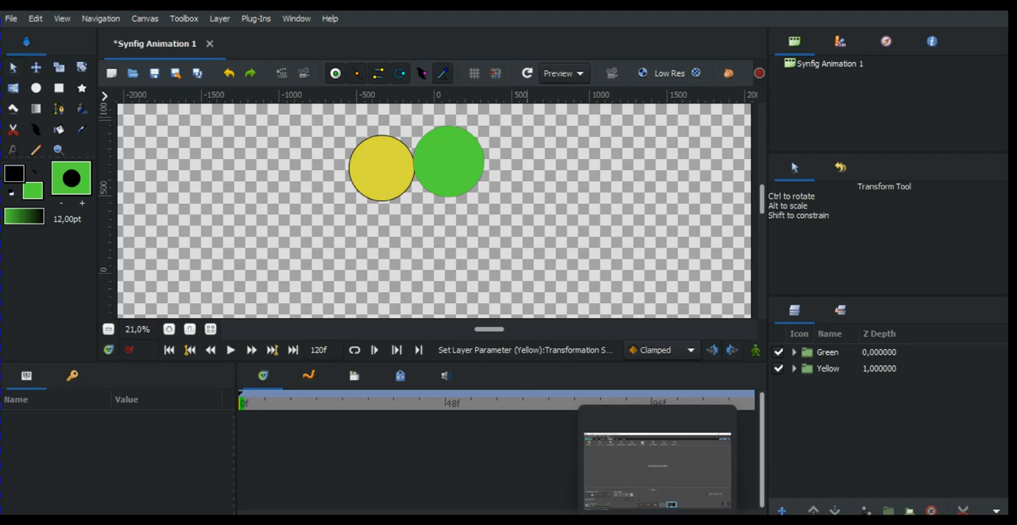
pyautogui.click(658, 521)
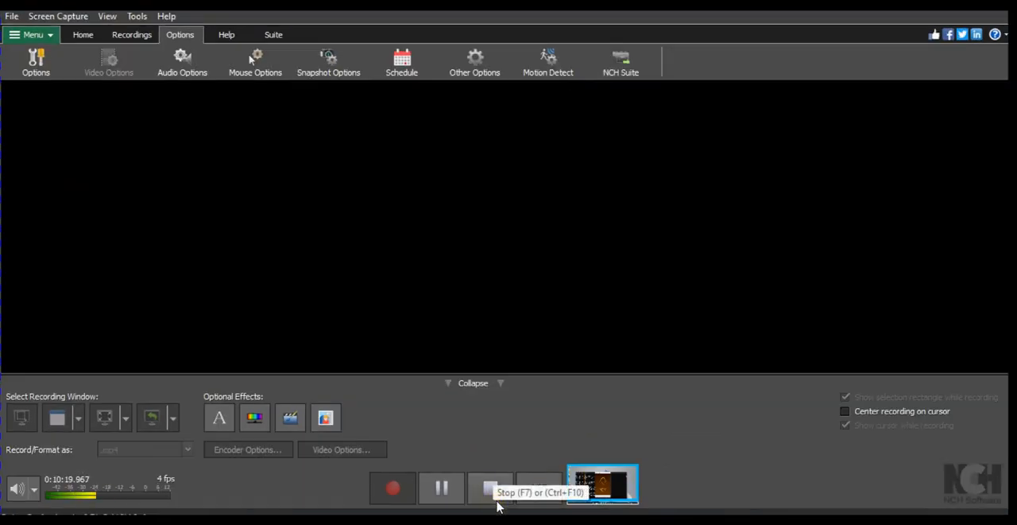